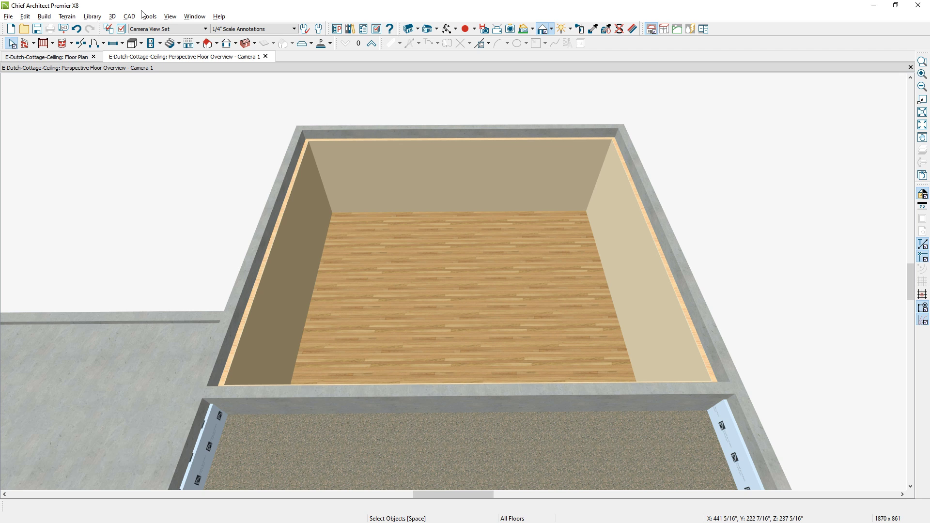
Place a straight staircase in the middle of the wood-floored room and bend its lower end into a curve.
left_click(178, 43)
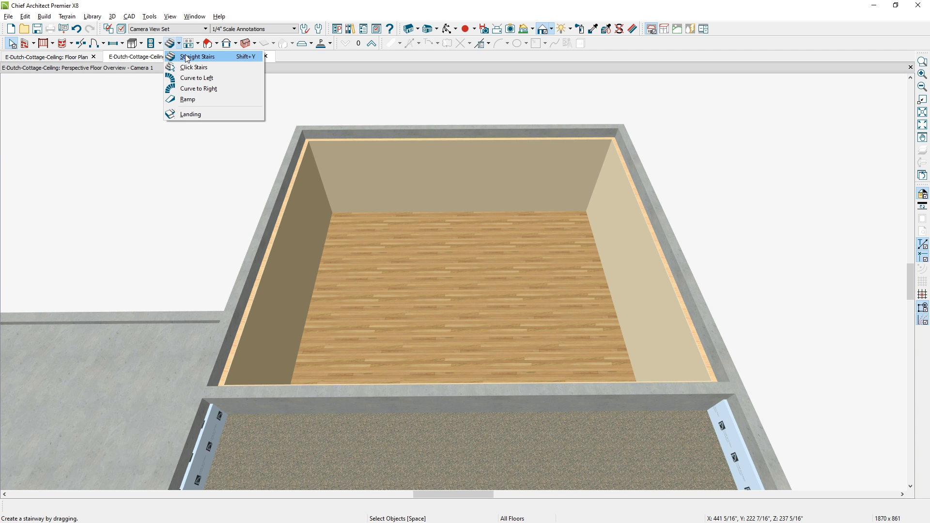
left_click(186, 58)
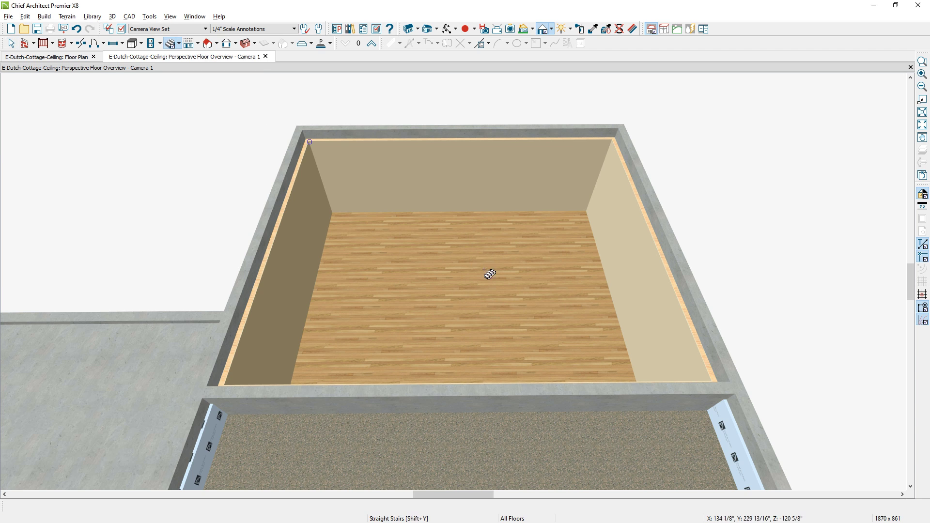
left_click(451, 282)
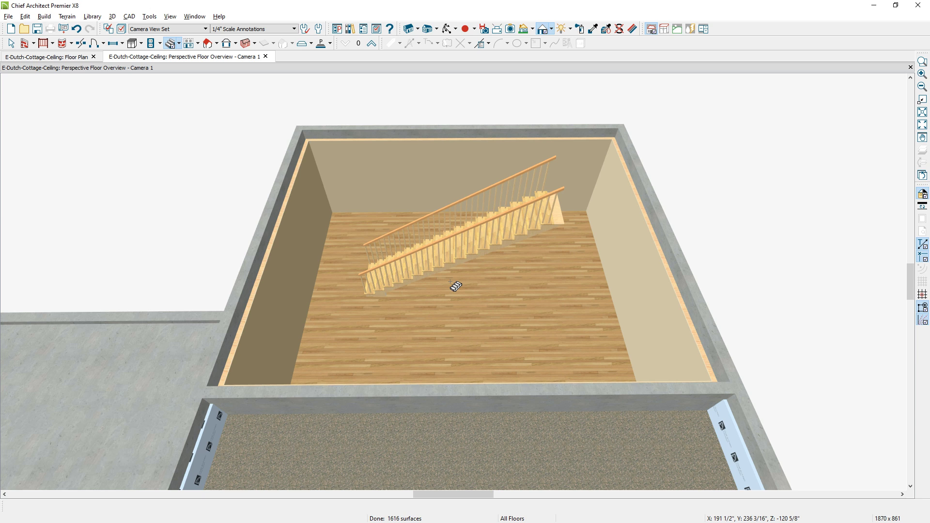
left_click(453, 282)
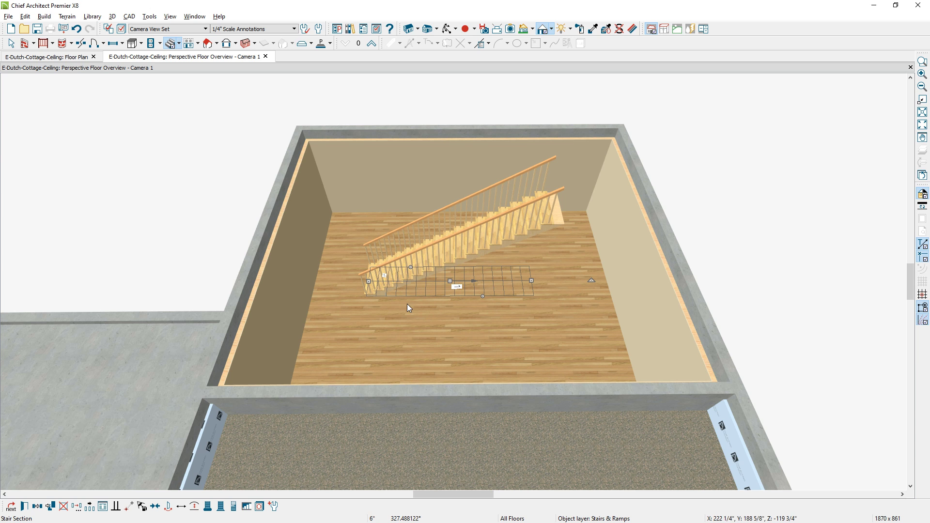
left_click_drag(368, 282, 368, 348)
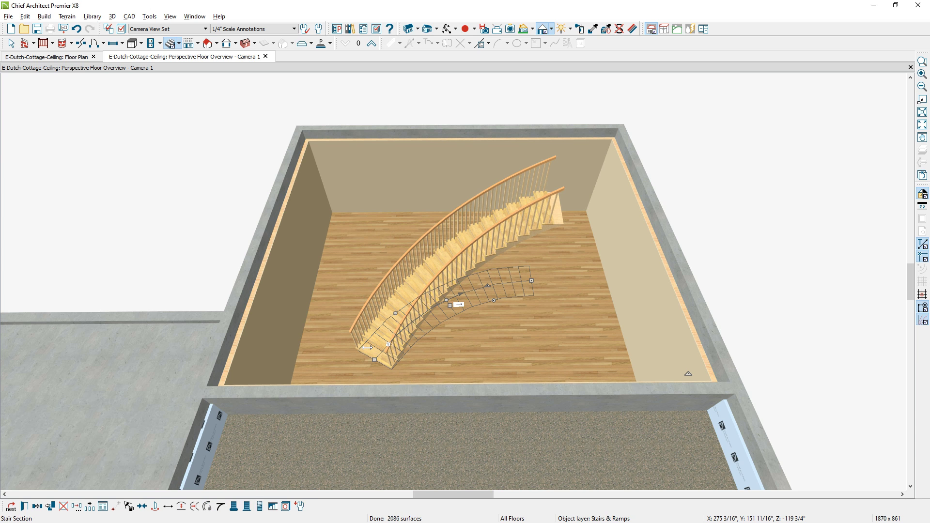
Flare the bottom of the curved staircase outward and extend its lowest step into a wider starter tread.
left_click(251, 510)
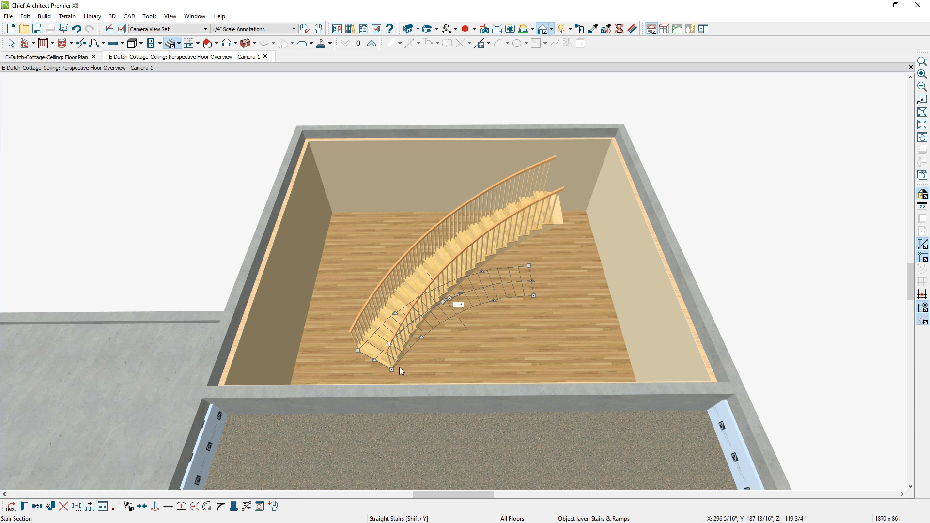
left_click_drag(355, 350, 382, 370)
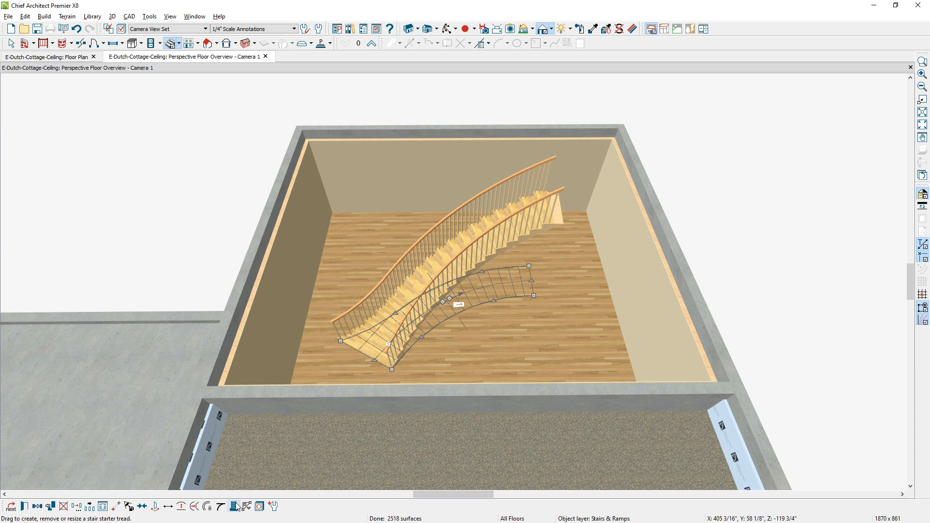
left_click(234, 507)
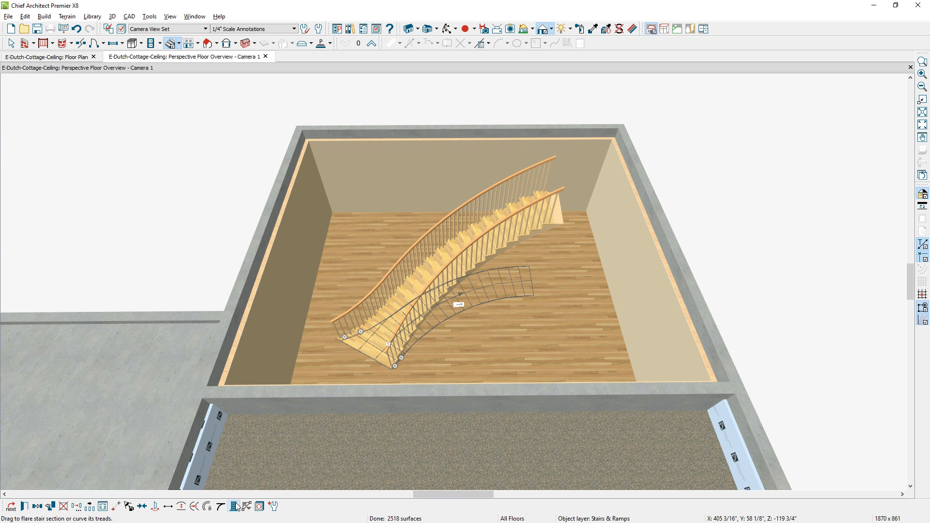
left_click_drag(395, 366, 431, 398)
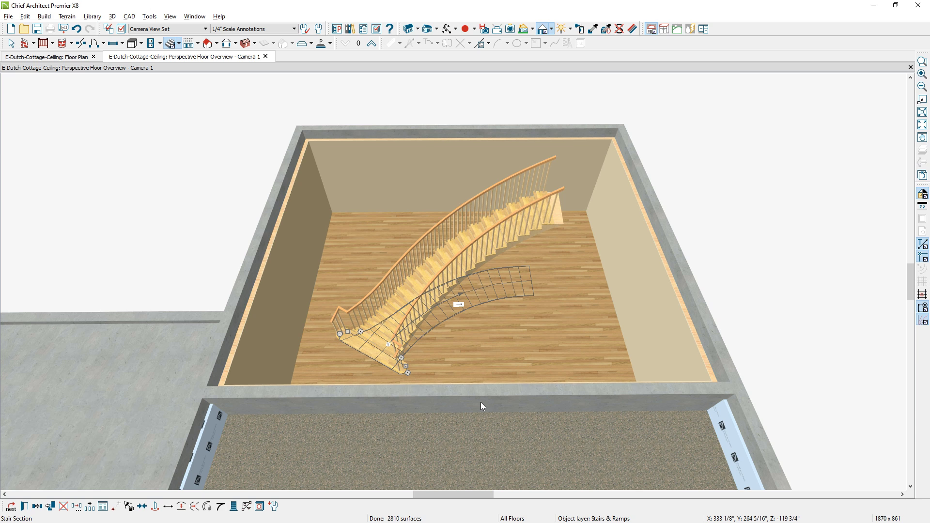
Undo the starter tread and delete the curved staircase from the room.
key("ctrl+z")
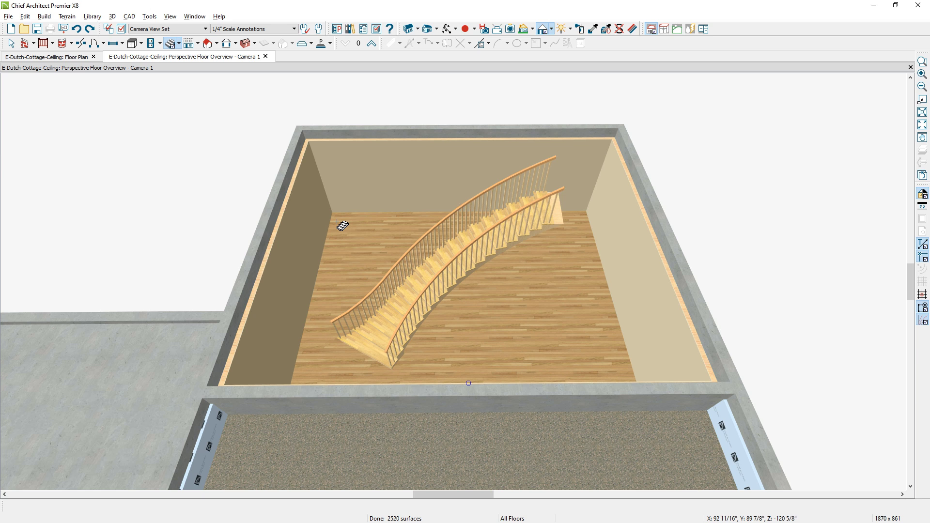
left_click(443, 279)
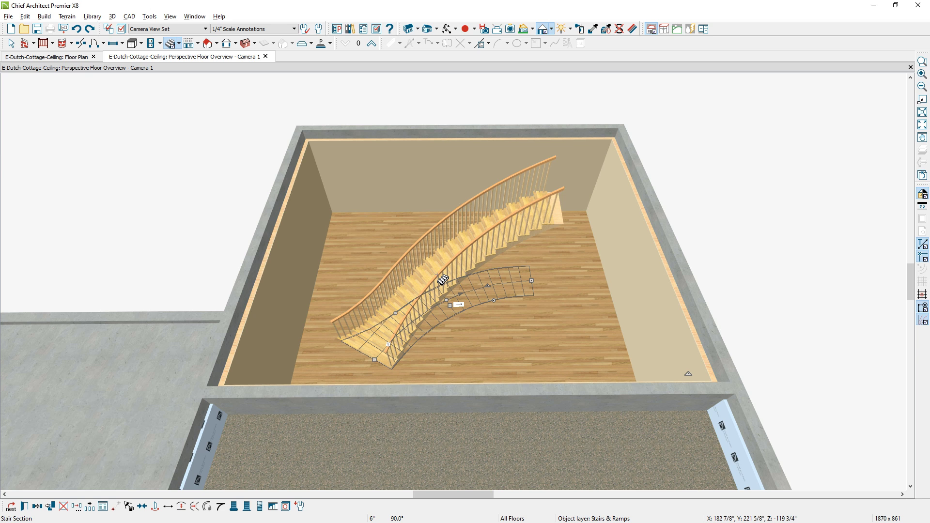
key("Delete")
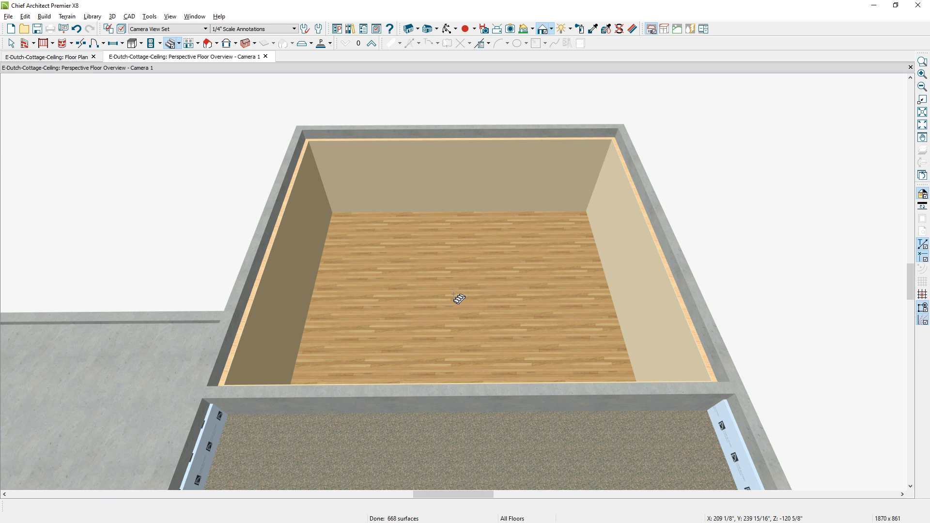
In the floor plan, draw perpendicular stair flights about 88" and 64" long in the Living room and join them with a corner landing.
left_click(72, 57)
scroll(300, 242, "up", 4)
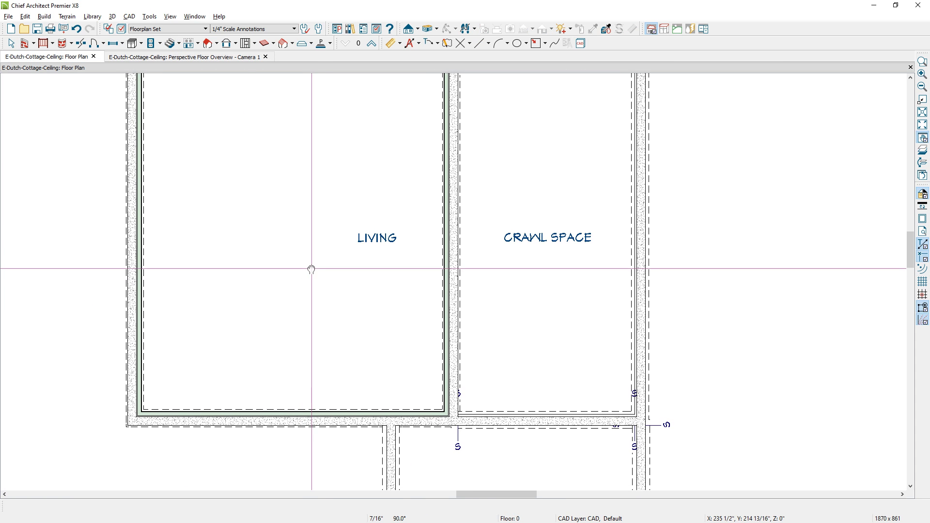
key("space")
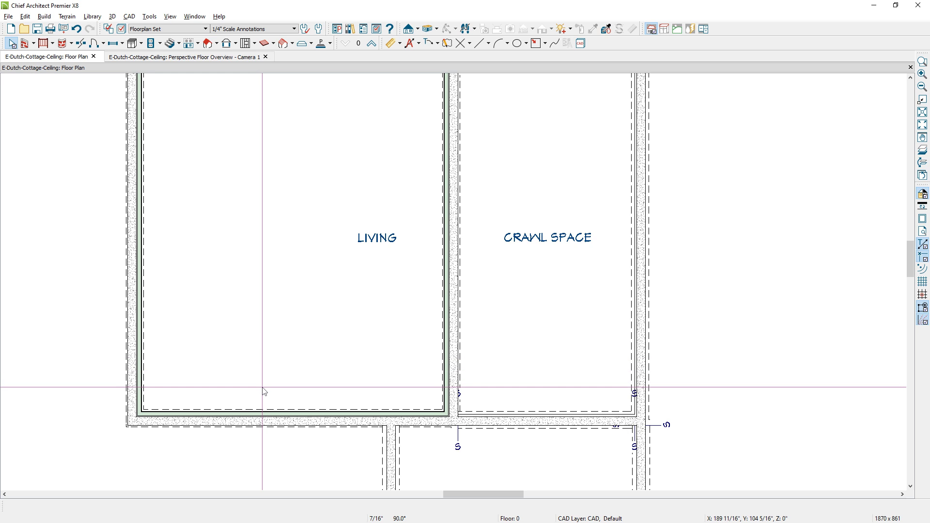
left_click(170, 43)
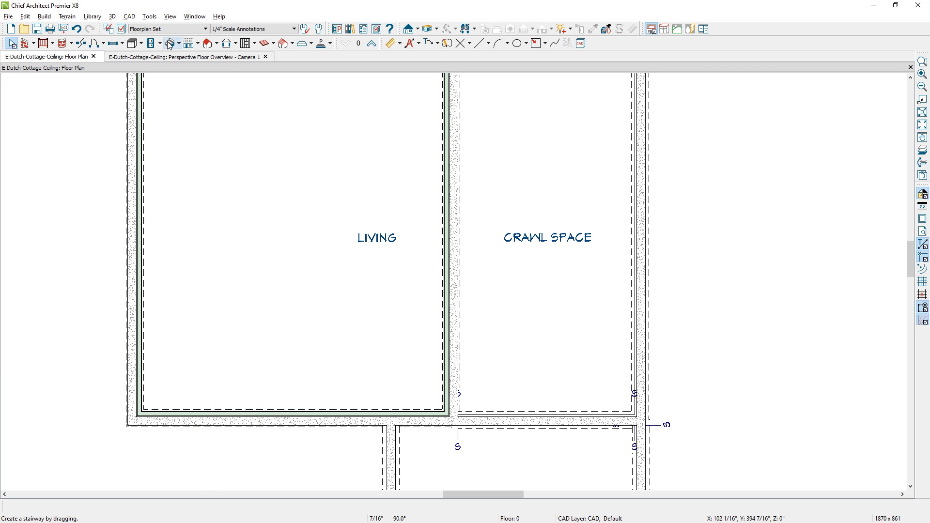
left_click_drag(217, 193, 242, 293)
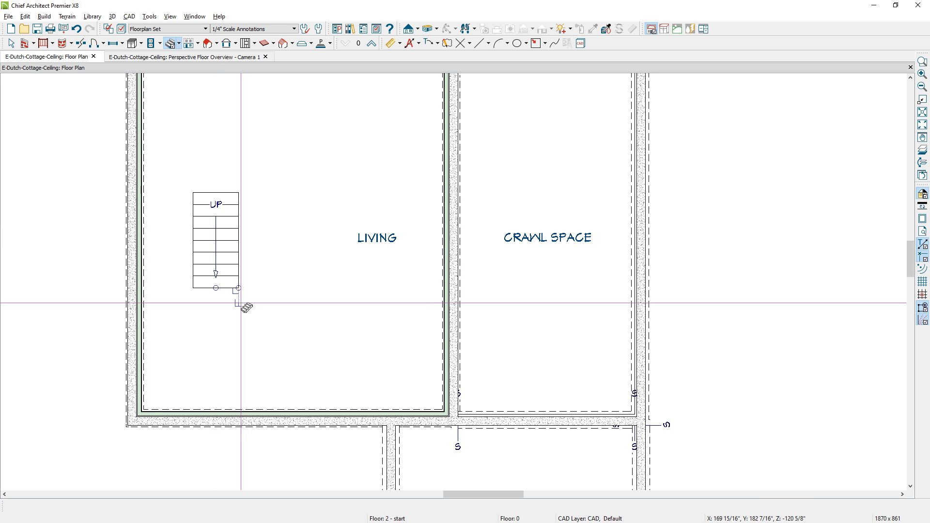
left_click_drag(242, 307, 308, 306)
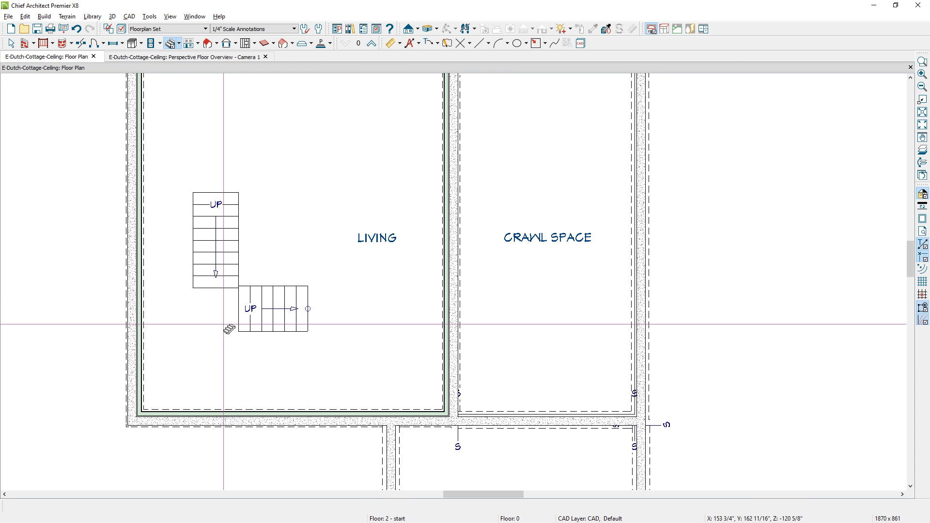
left_click_drag(229, 329, 224, 323)
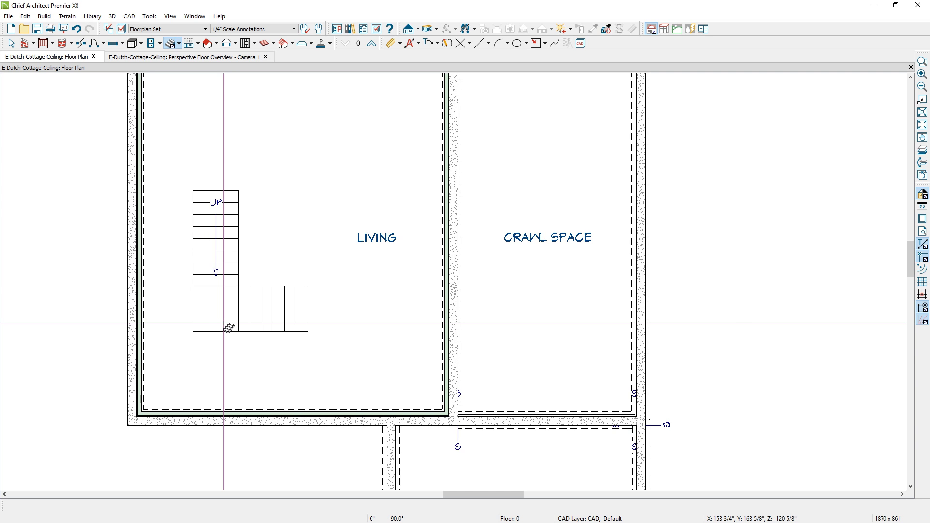
Open the staircase specification from the second flight and make the stairs best fit to the next level.
key("space")
left_click(290, 317)
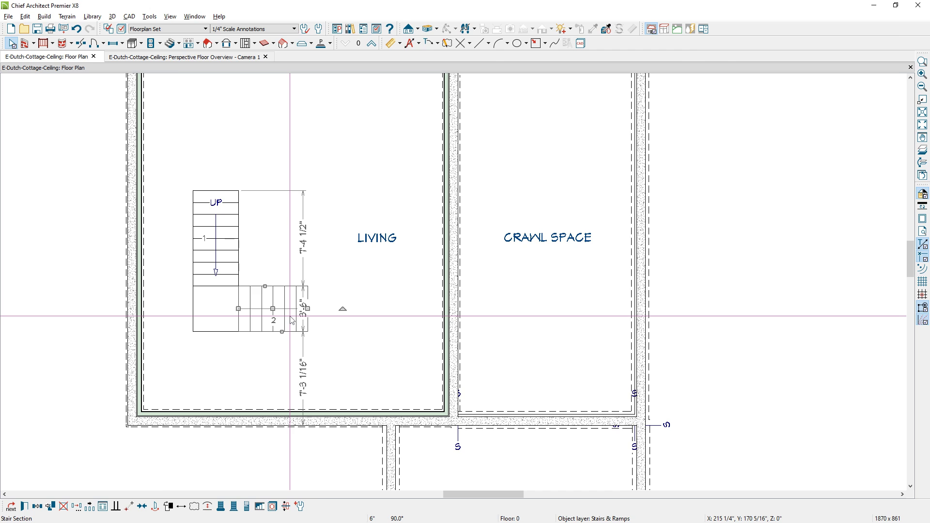
double_click(292, 321)
key("Up")
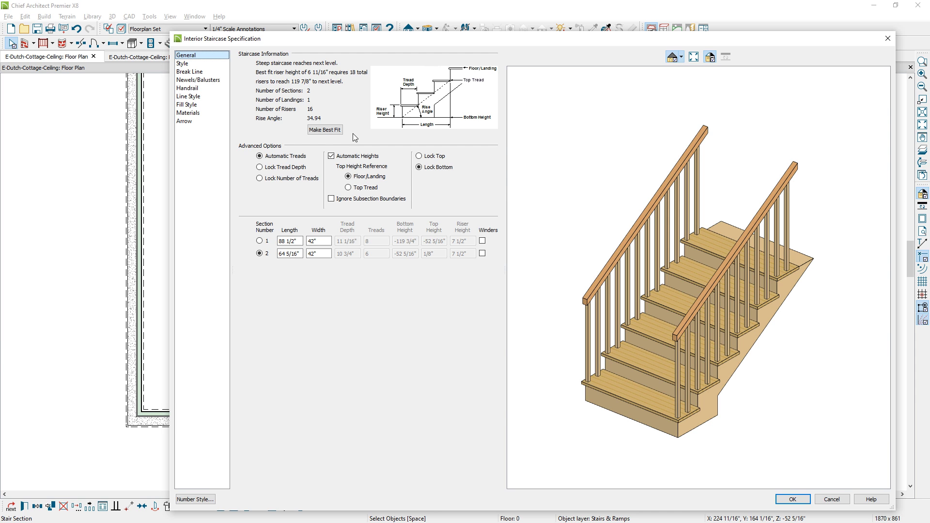
left_click(332, 130)
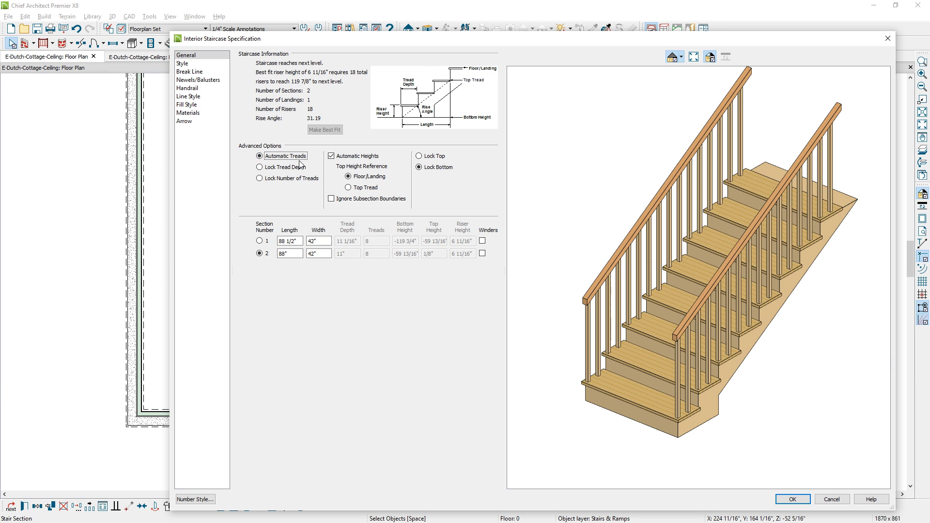
Lock the staircase's tread depth and set the tread depth of section 1 to 11".
left_click(265, 168)
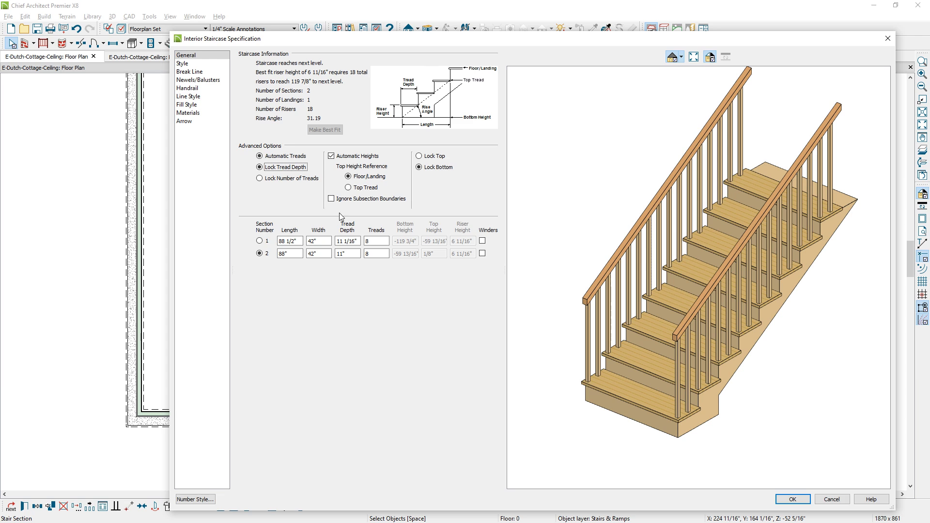
left_click_drag(343, 241, 357, 242)
key("BackSpace")
key("Tab")
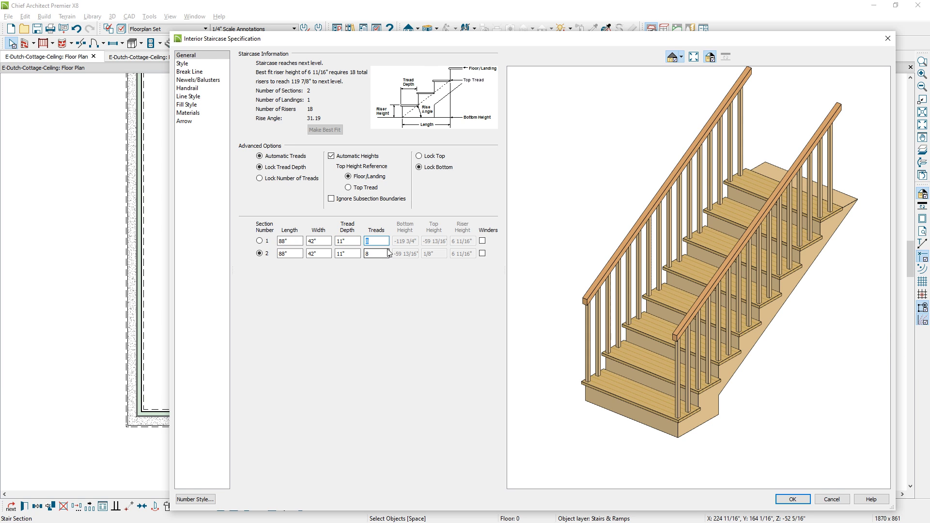
Set the number of treads to 11 for section 1 and 5 for section 2.
type("11")
double_click(380, 255)
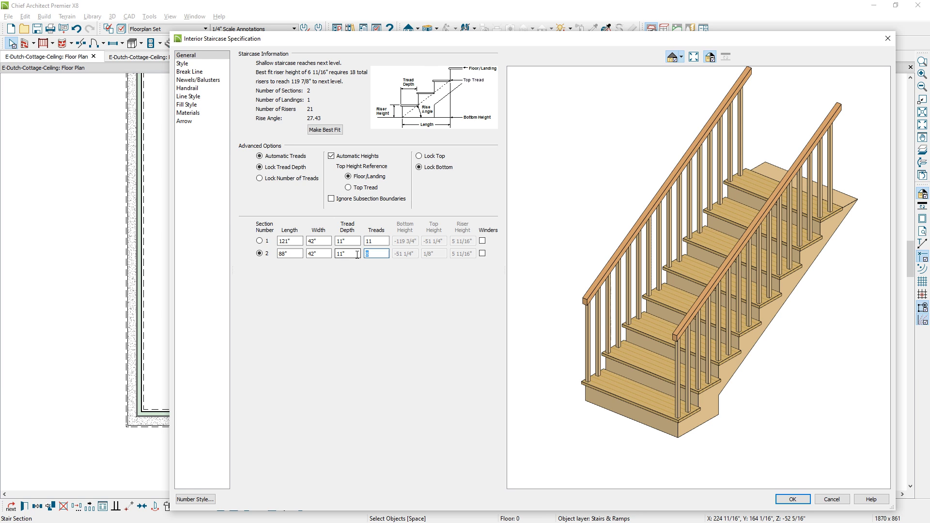
type("5")
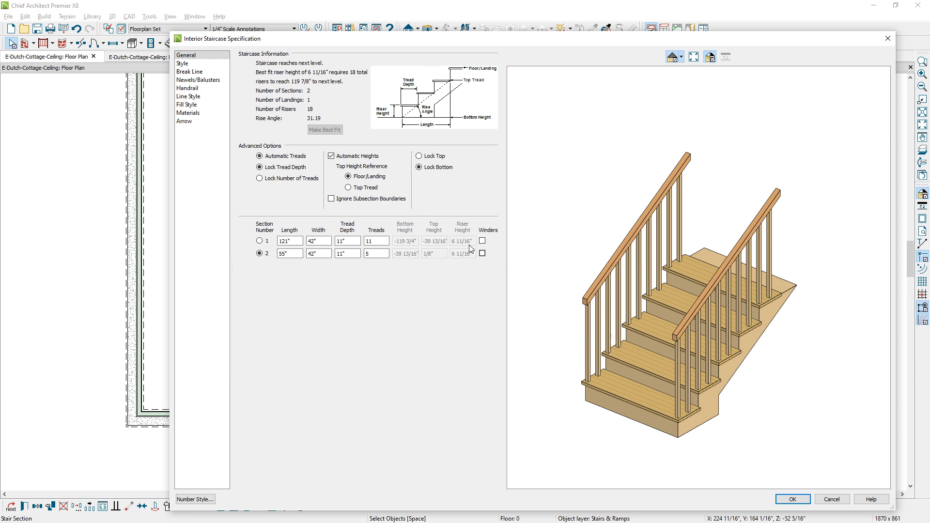
Turn off automatic heights for the staircase, then move it into the lower-left corner of the Living room.
left_click(332, 157)
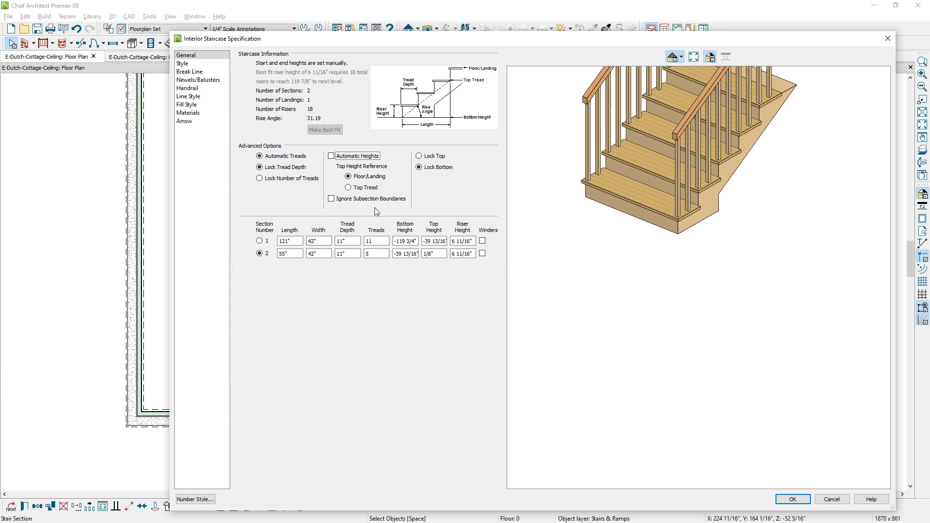
left_click(641, 214)
left_click_drag(641, 213, 641, 310)
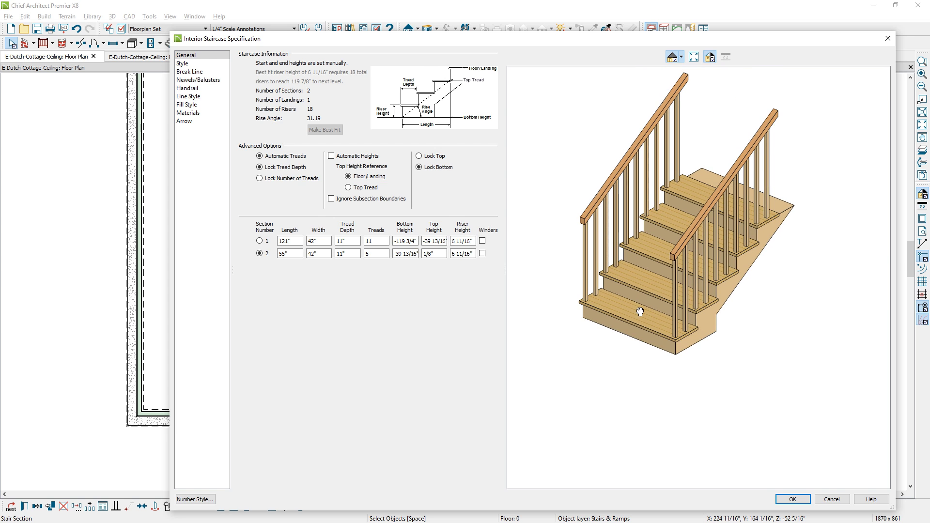
key("Return")
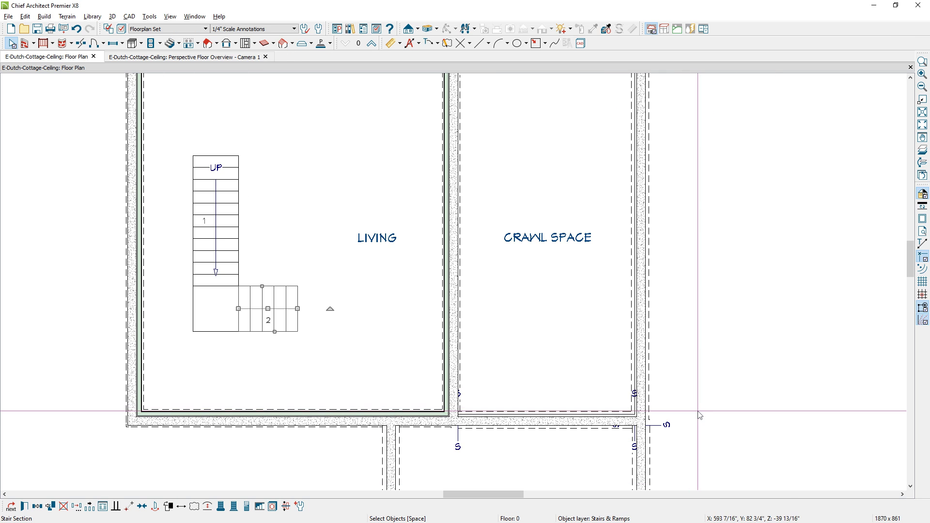
left_click_drag(268, 308, 205, 385)
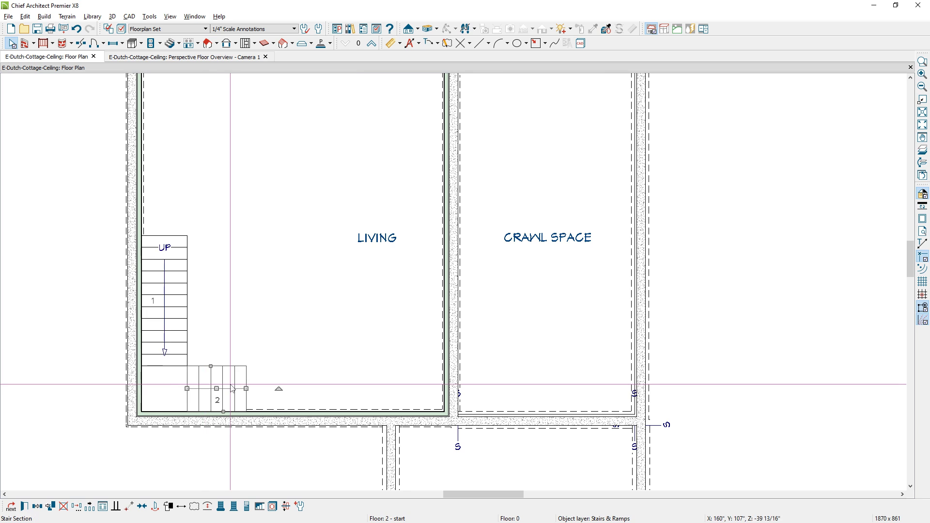
In the perspective camera view, turn off the right-side railing and right railing transitions of the staircase's first flight.
key("ctrl+Tab")
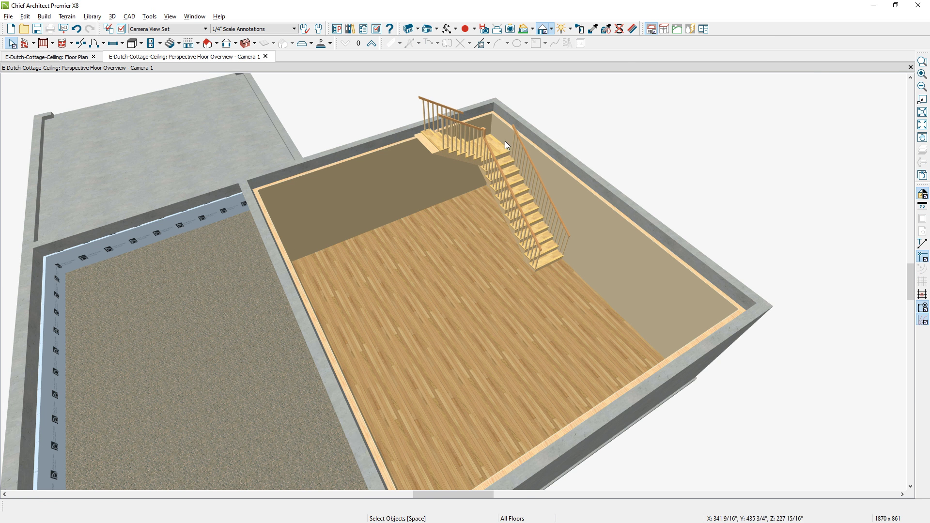
left_click(537, 222)
double_click(537, 222)
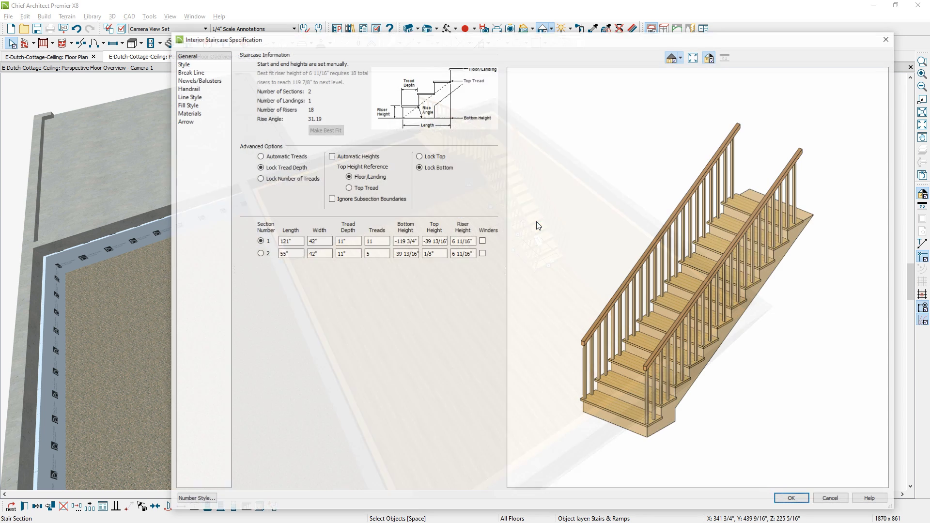
left_click(188, 63)
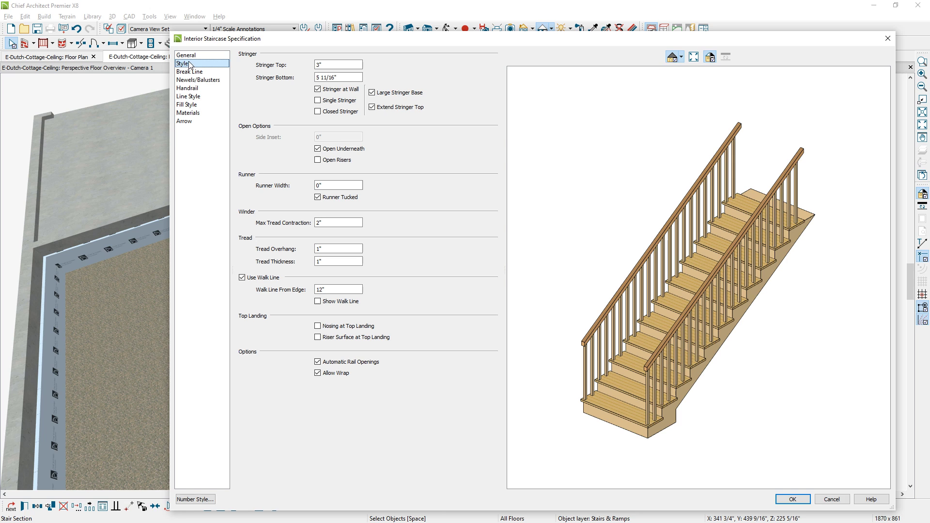
left_click(208, 81)
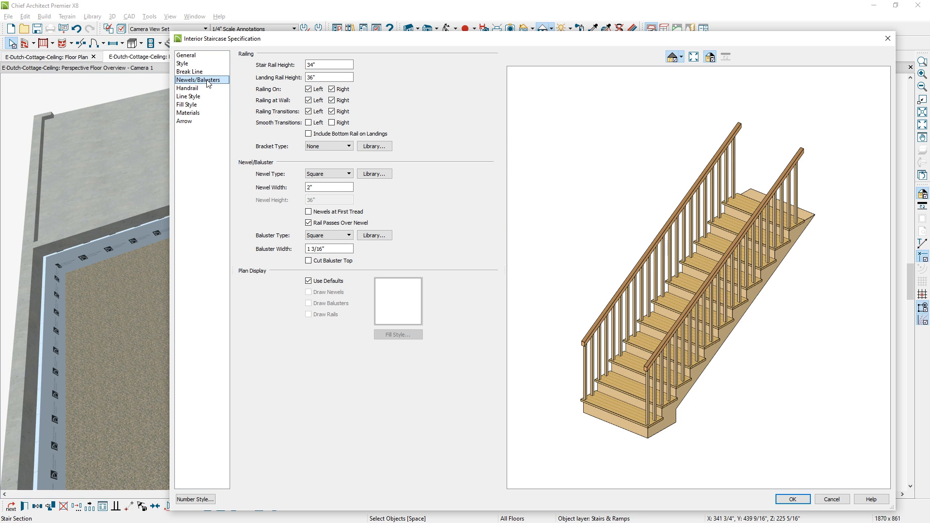
left_click(332, 89)
left_click(332, 112)
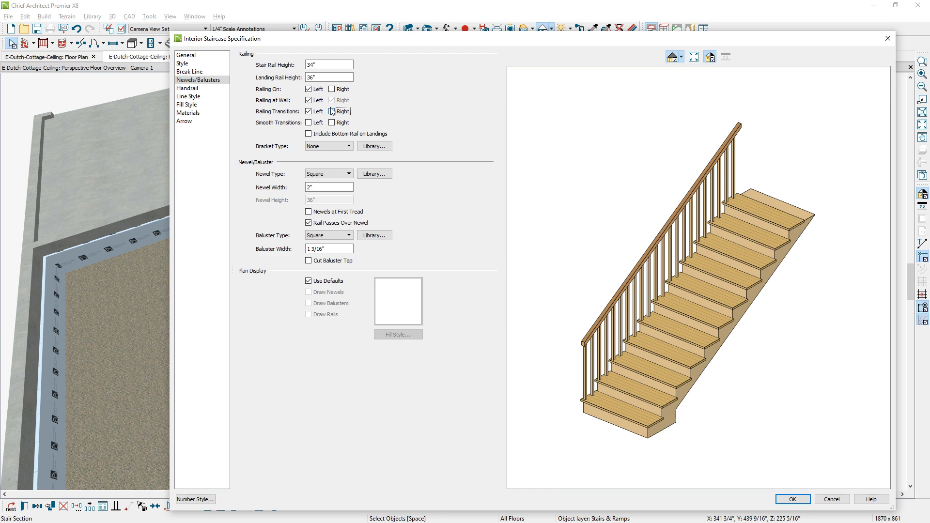
left_click(794, 500)
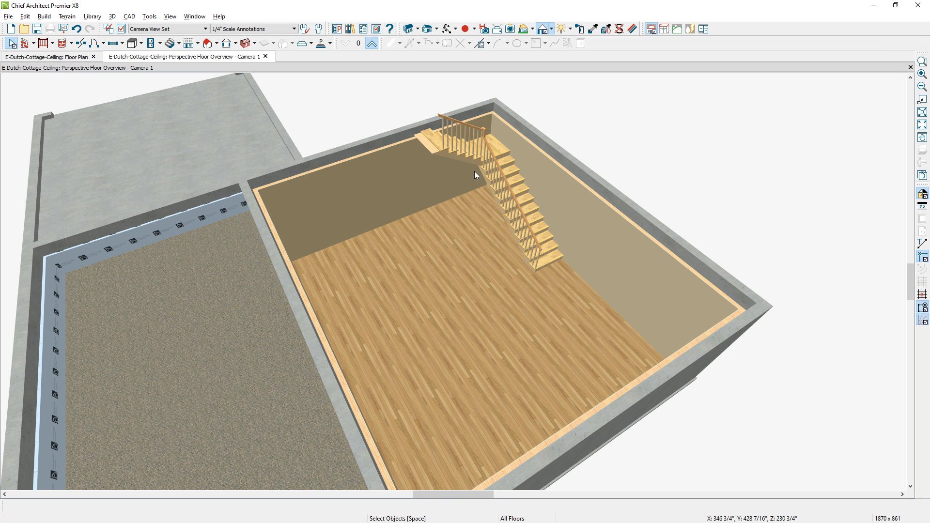
Show floor 1 in the perspective overview and render it with the Glass House technique to examine the stairs below.
left_click(372, 44)
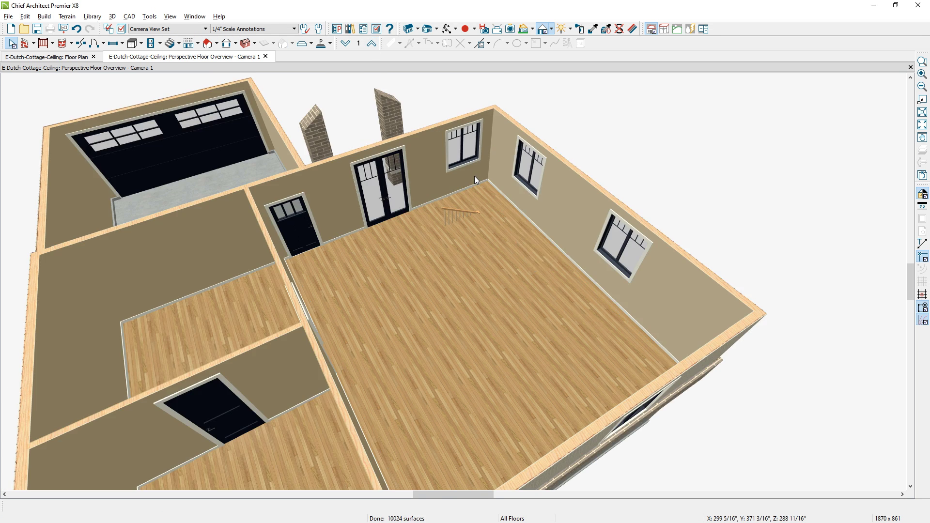
left_click(551, 29)
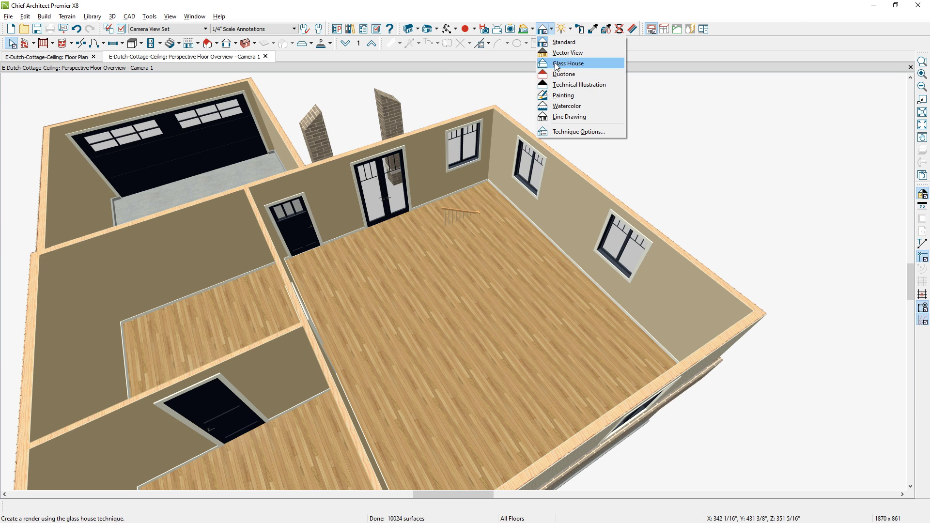
left_click(556, 63)
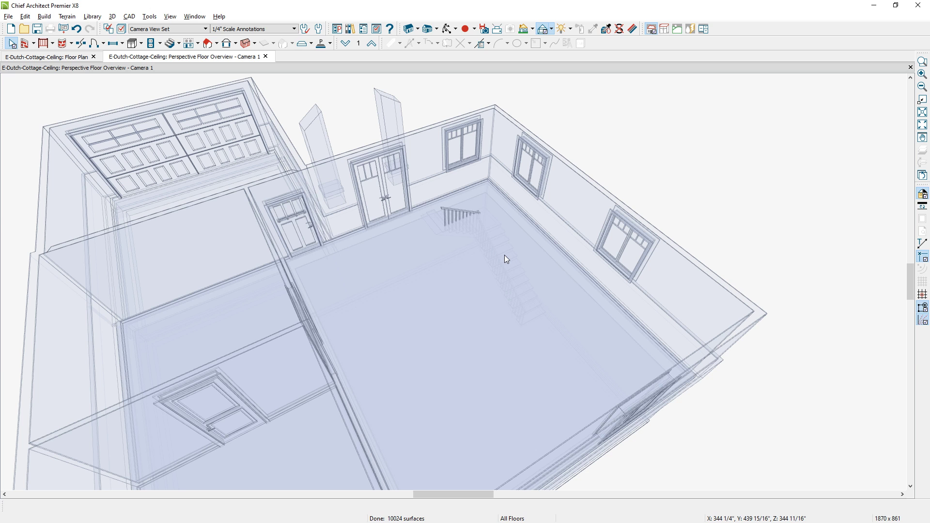
Select the staircase in the floor plan, generate an automatic stairwell above it, and return to the perspective overview.
left_click(50, 57)
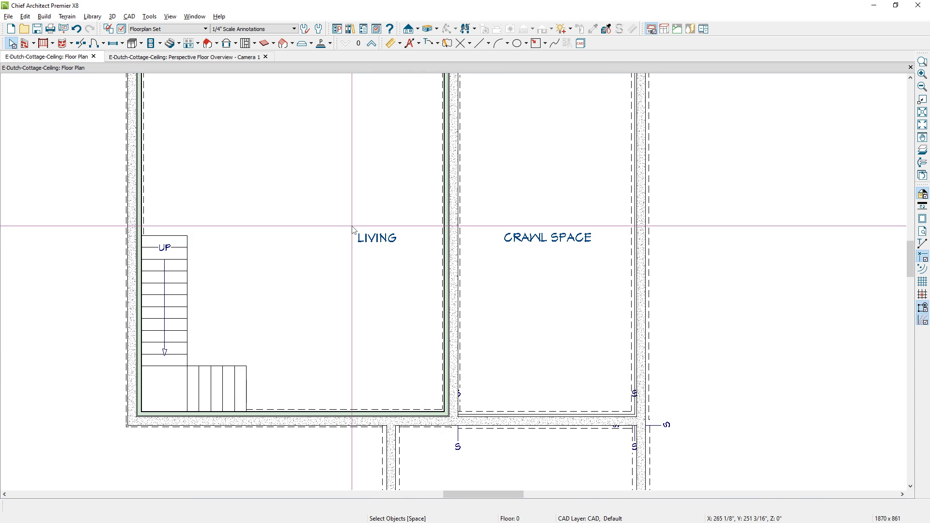
left_click(176, 327)
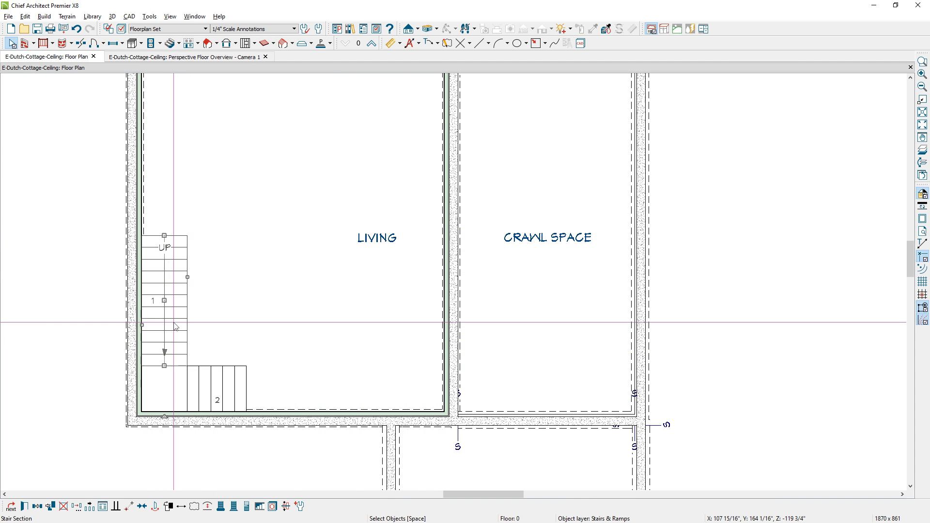
left_click(259, 507)
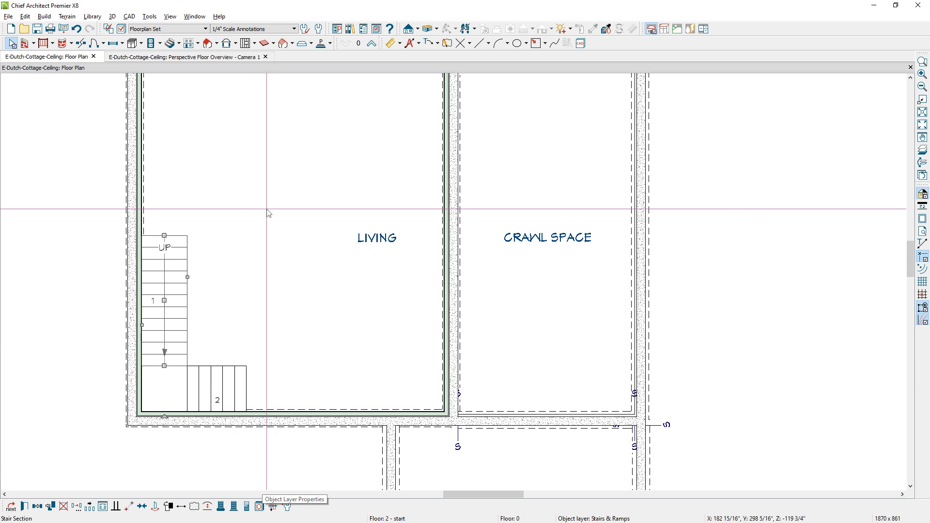
left_click(218, 59)
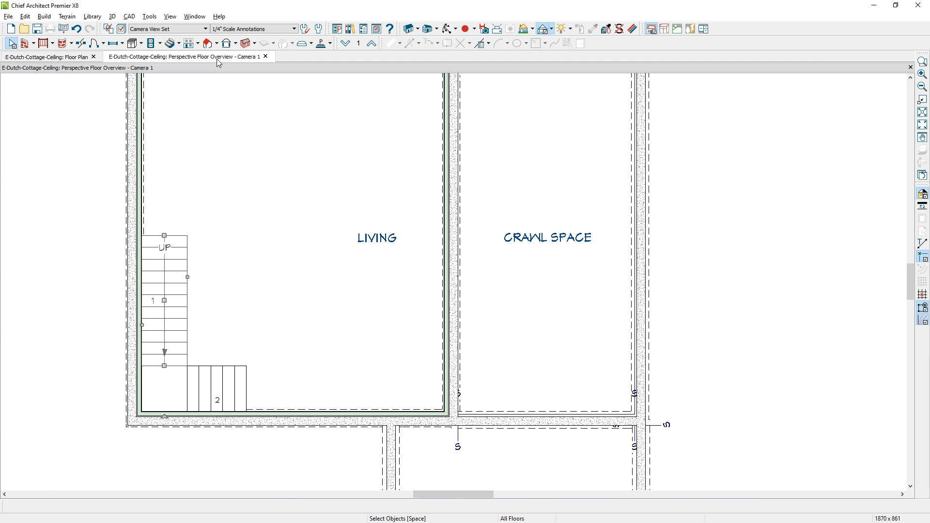
Set the perspective overview's rendering technique to Standard and show the new stairwell railing up close.
left_click(553, 29)
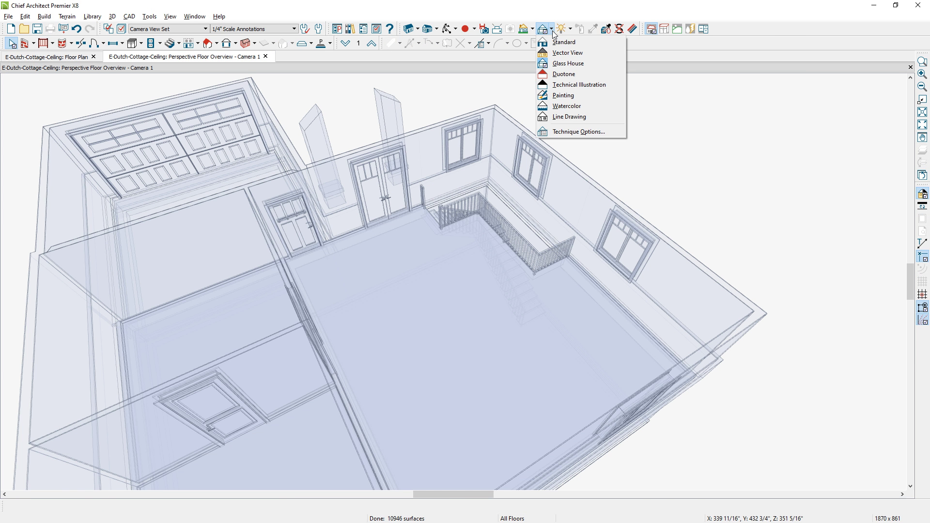
left_click(558, 41)
scroll(490, 225, "up", 5)
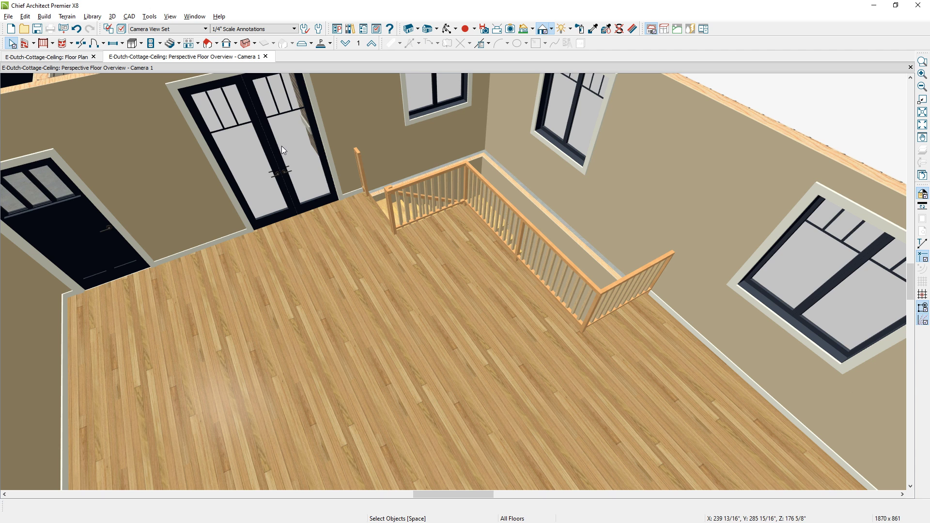
Tile the perspective overview and floor plan side by side, and display the floor 1 stairwell in the plan.
double_click(22, 67)
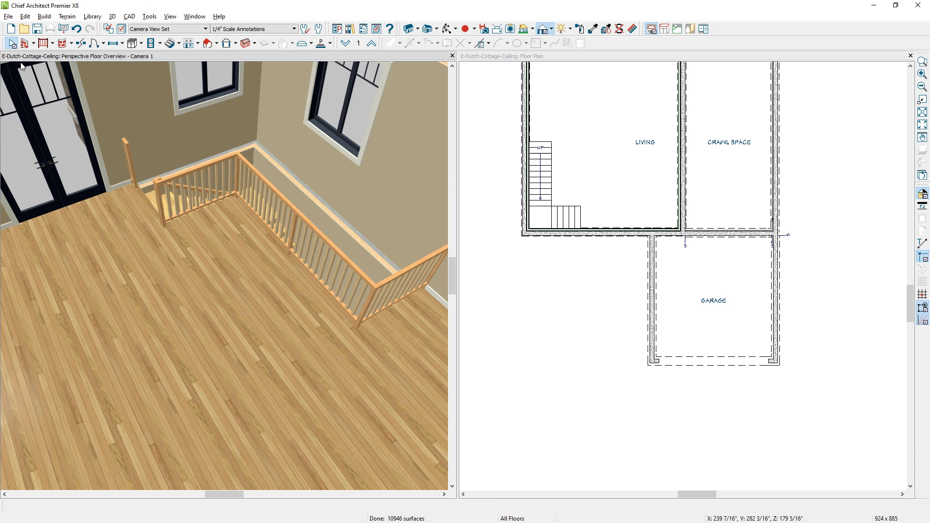
middle_click_drag(528, 217, 530, 278)
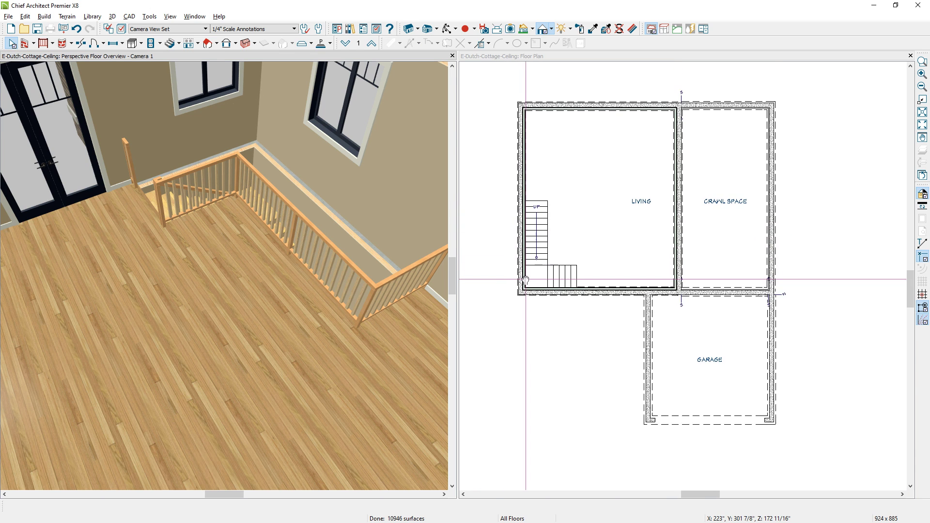
scroll(533, 283, "up", 4)
left_click(372, 44)
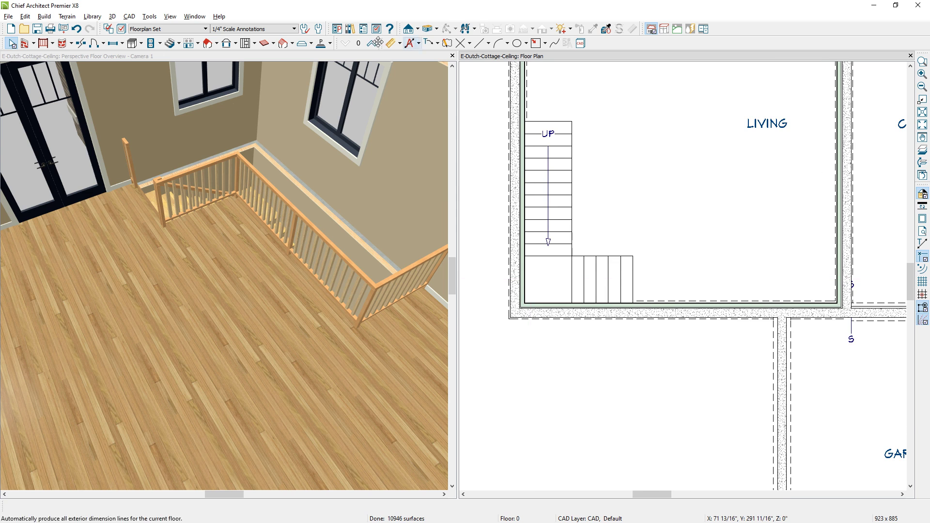
scroll(561, 267, "up", 2)
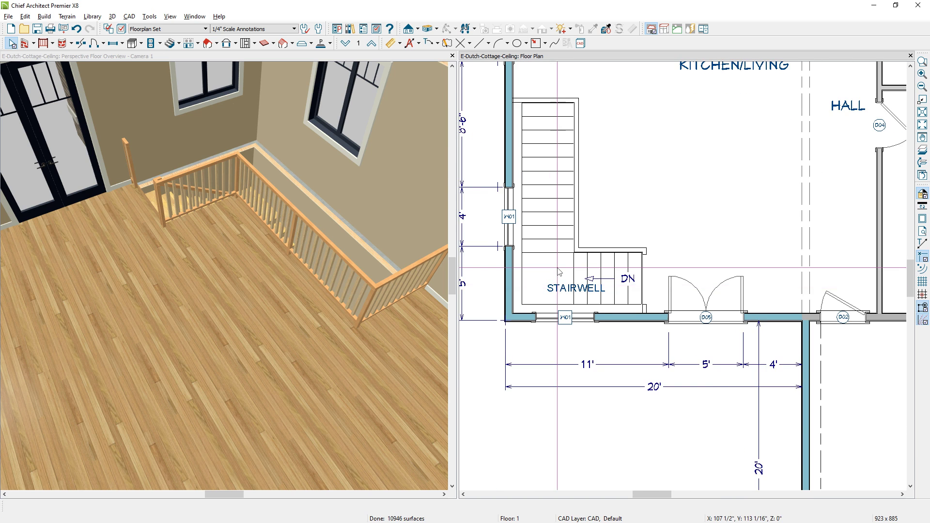
scroll(561, 268, "up", 1)
middle_click_drag(589, 269, 635, 316)
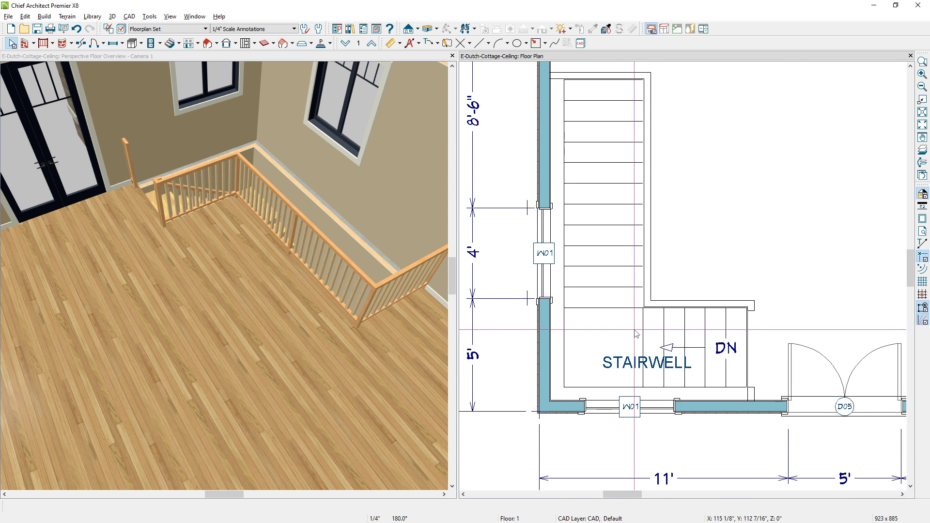
Stretch the doorway at the head of the stairs to the exterior wall, eliminating the short railing stub.
left_click(751, 354)
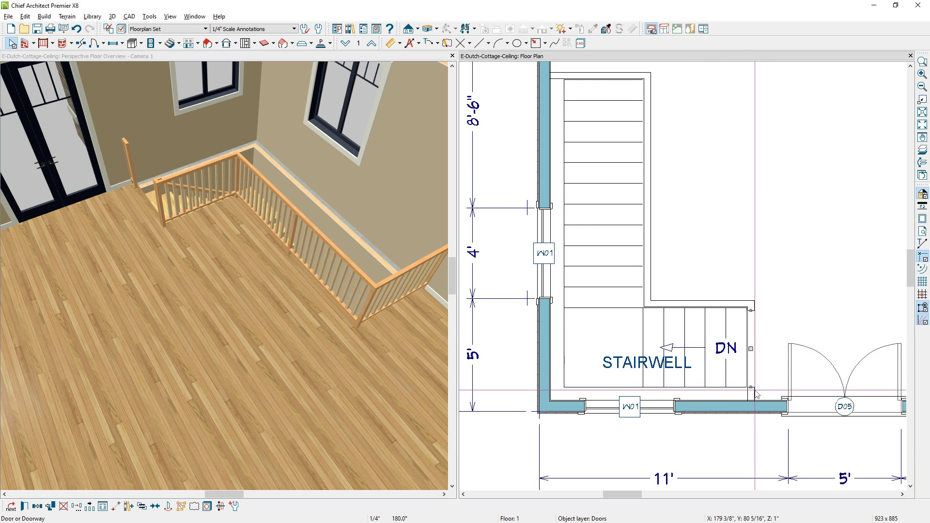
left_click_drag(752, 388, 752, 400)
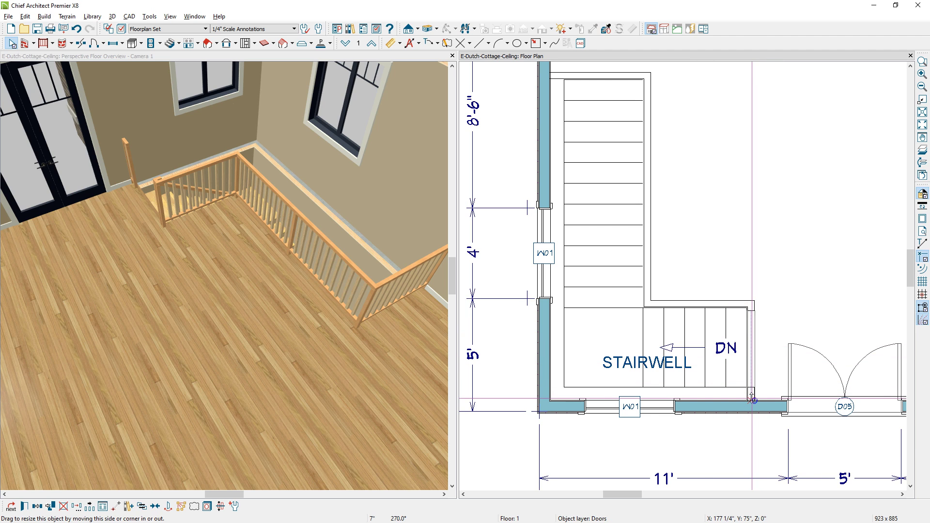
key("Delete")
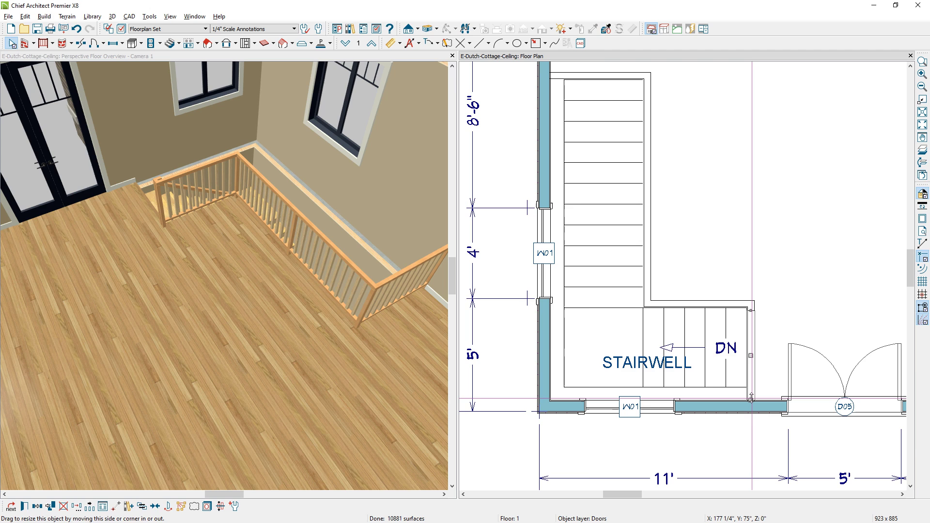
Review the Stairwell room's type and structure settings, and turn on Use Floor Default for its moldings.
left_click(591, 349)
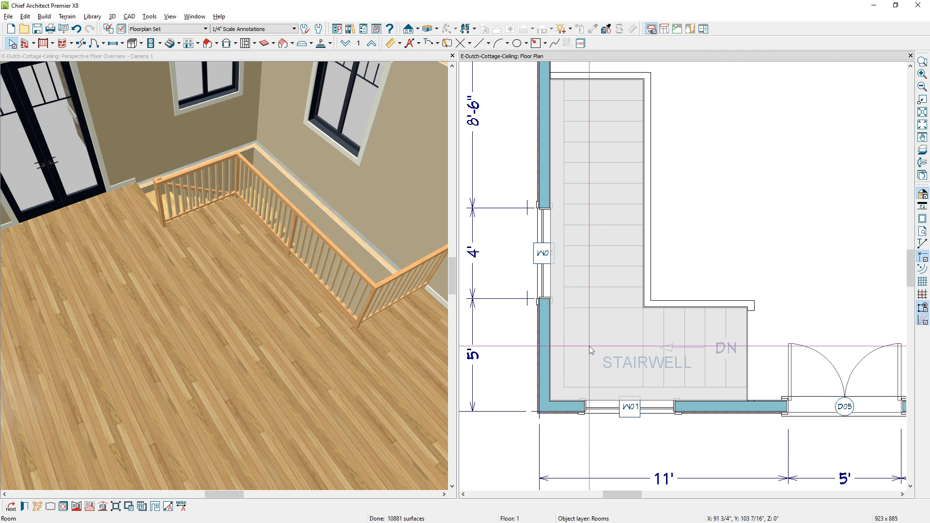
double_click(590, 346)
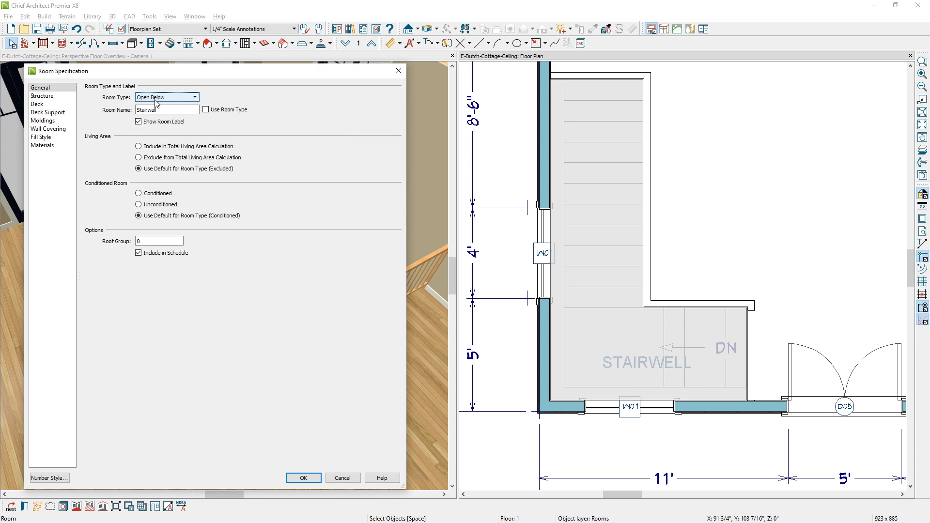
left_click(42, 96)
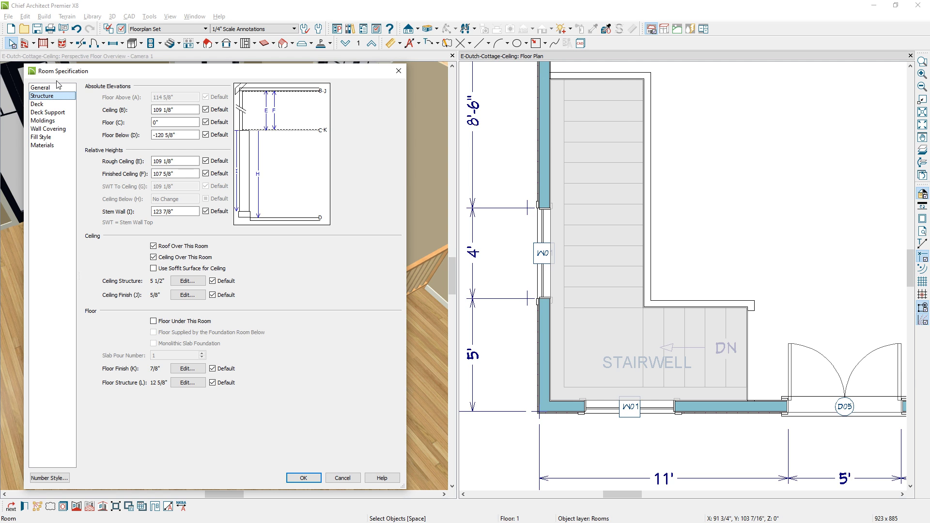
left_click(58, 89)
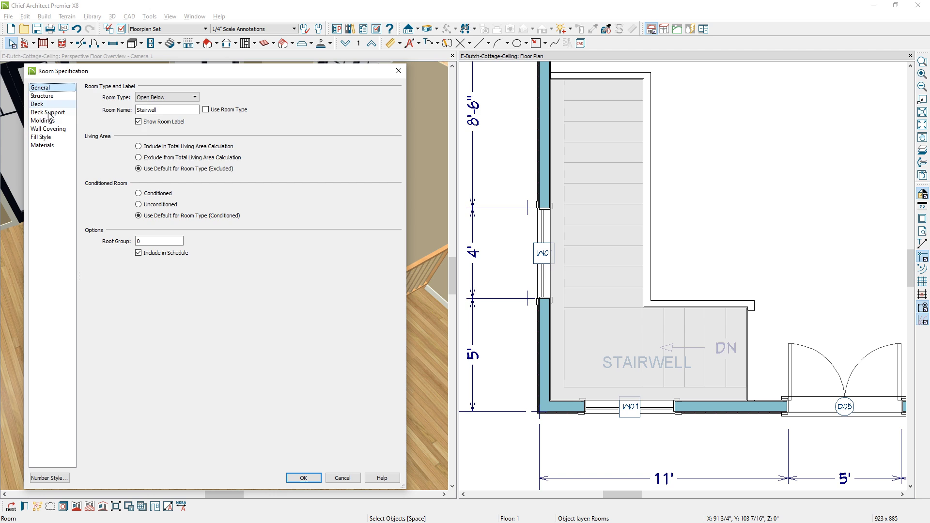
left_click(49, 121)
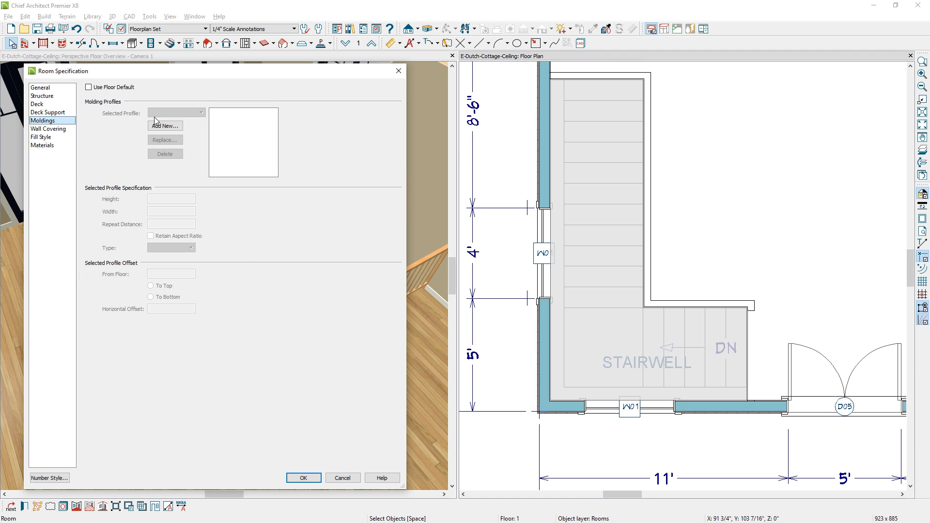
left_click(104, 88)
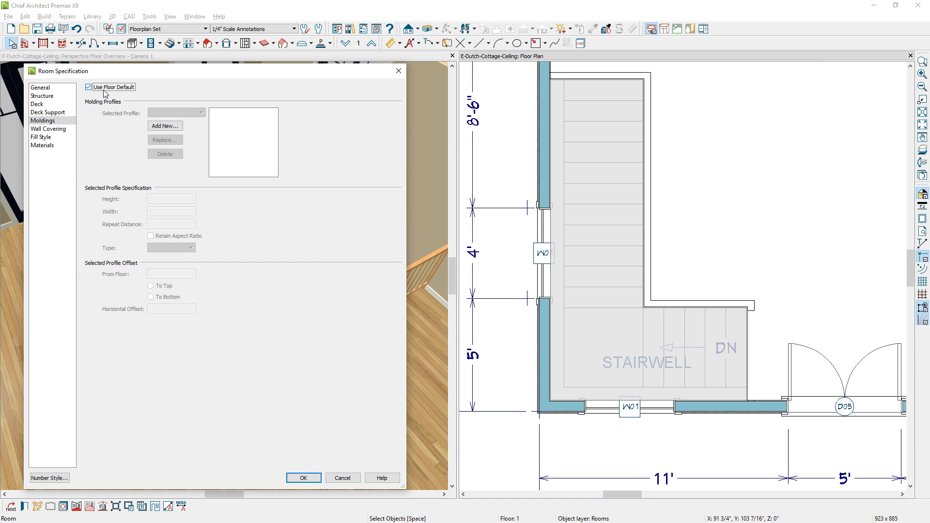
left_click(315, 478)
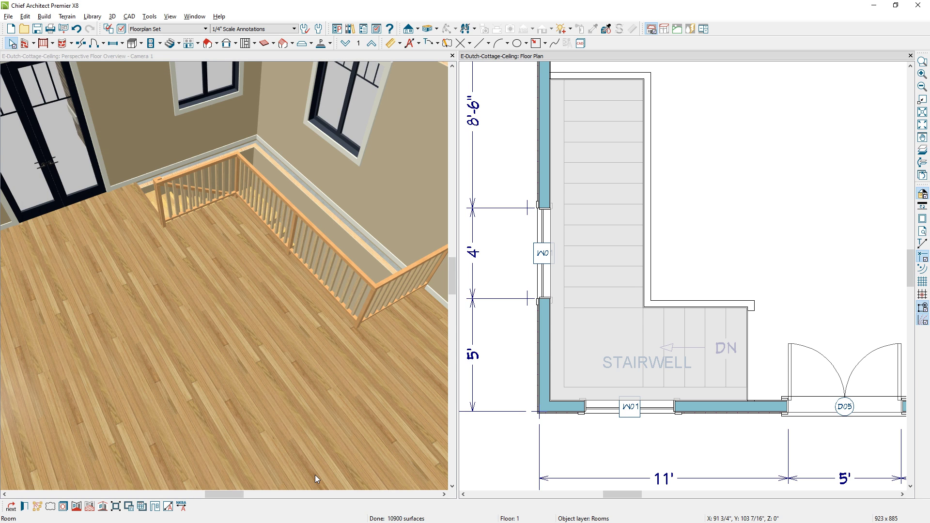
Examine the gap between the stairs and exterior walls, comparing floor 1 with floor 0 using the reference display.
middle_click_drag(315, 475, 129, 181)
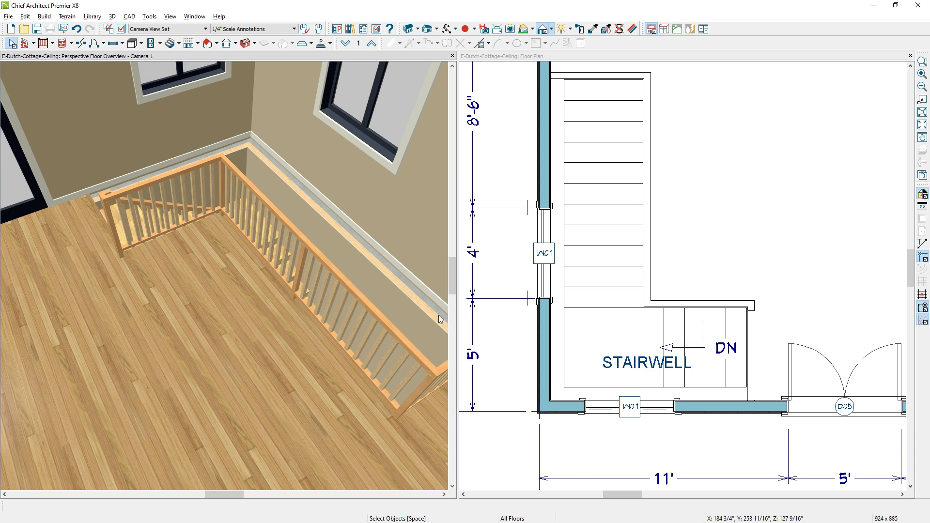
middle_click_drag(560, 382, 572, 339)
scroll(572, 339, "up", 2)
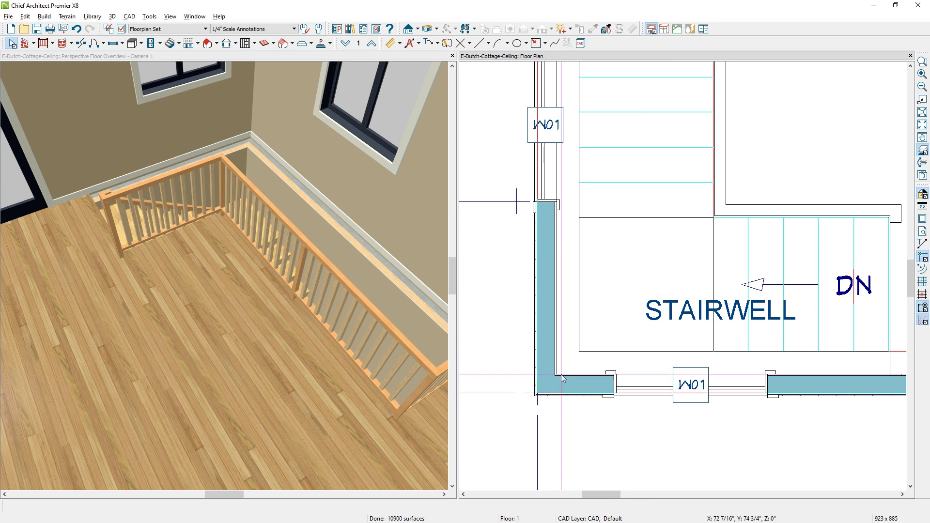
left_click(347, 42)
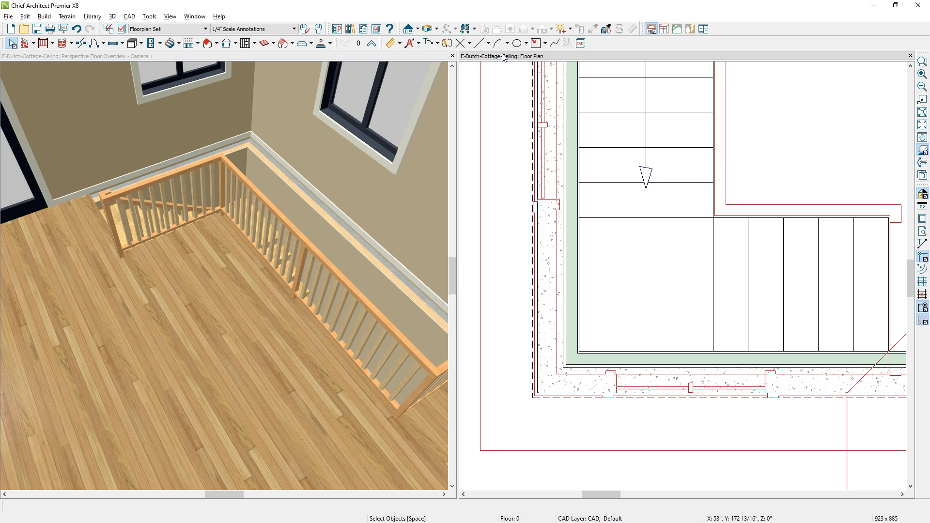
left_click(371, 43)
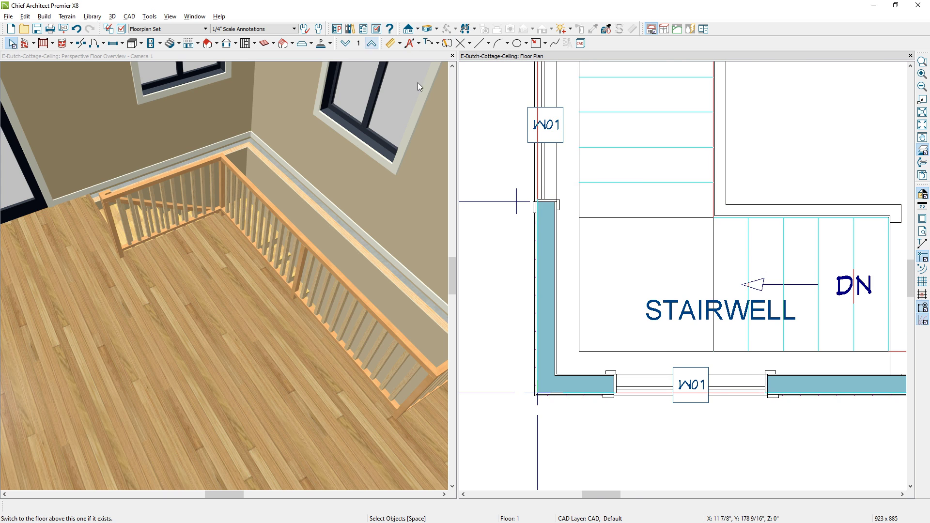
Draw a polyline solid filling the gap between the stairs and the exterior wall with window W01, ending at the stair head.
middle_click_drag(682, 318, 571, 281)
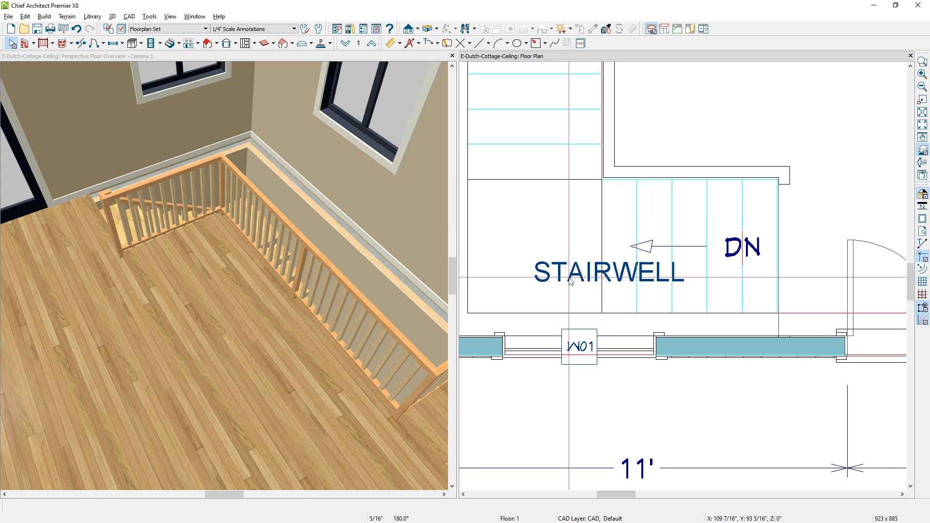
scroll(571, 281, "up", 1)
left_click(321, 44)
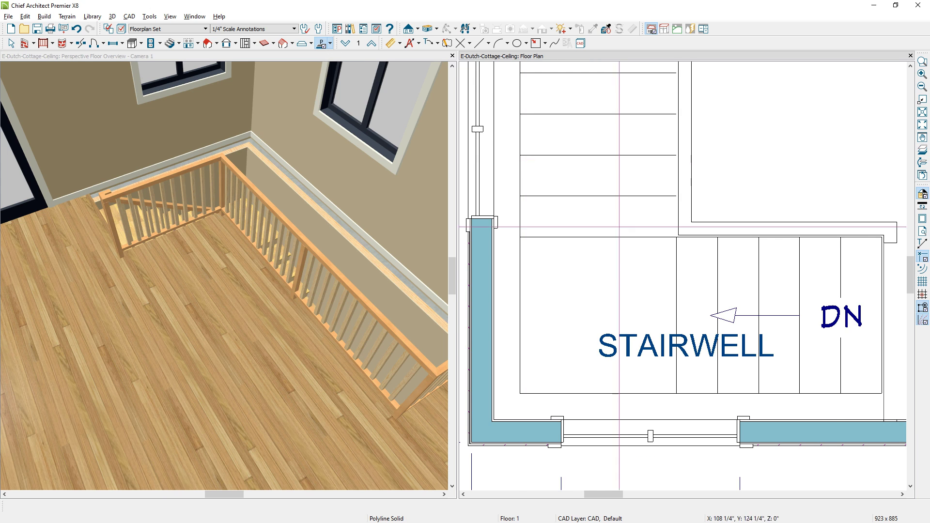
left_click(883, 421)
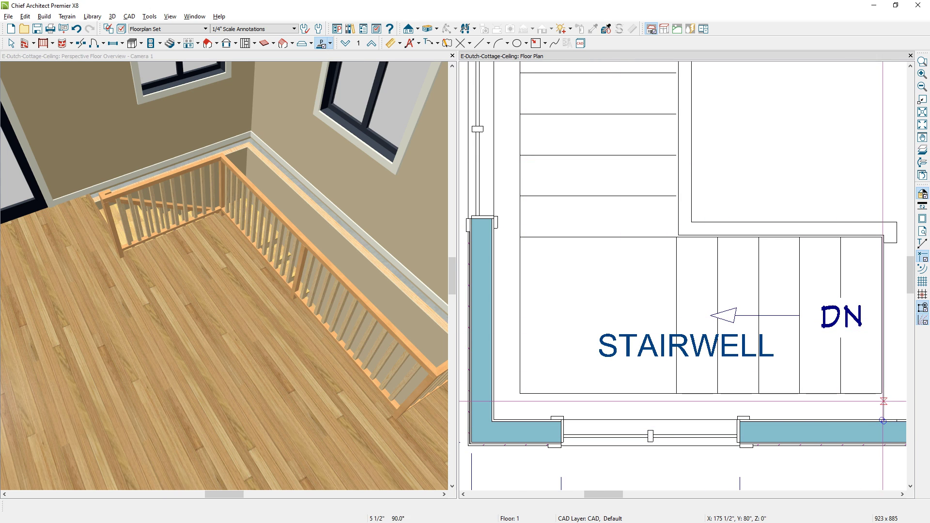
left_click_drag(883, 401, 494, 391)
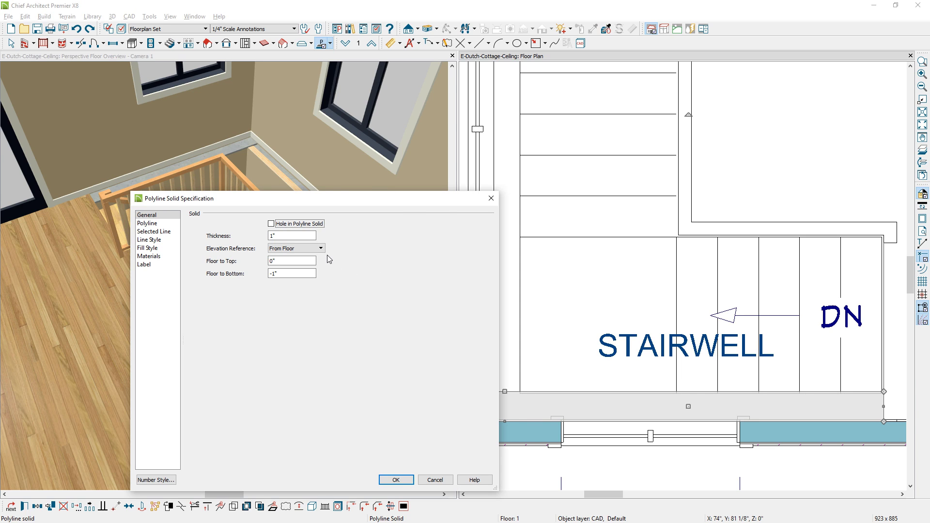
Set the polyline solid's elevation reference to From Finished Floor.
left_click(322, 249)
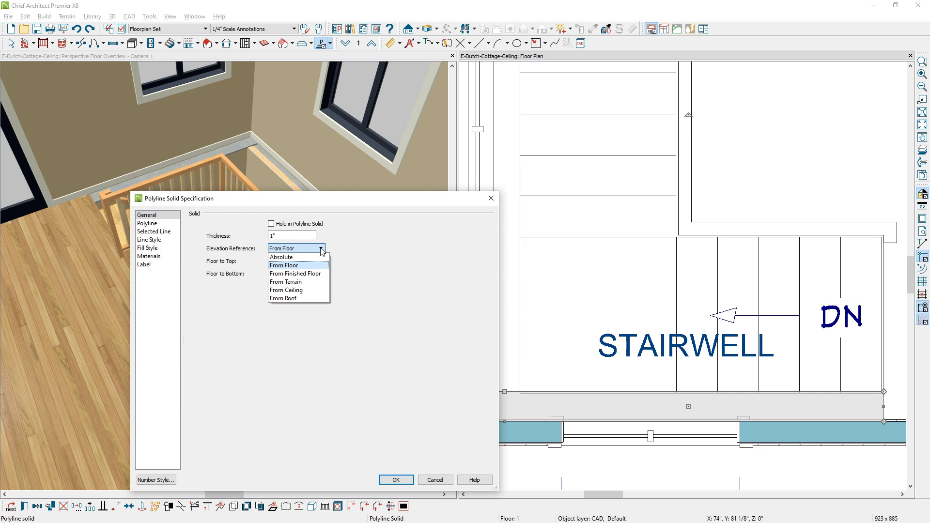
left_click(295, 274)
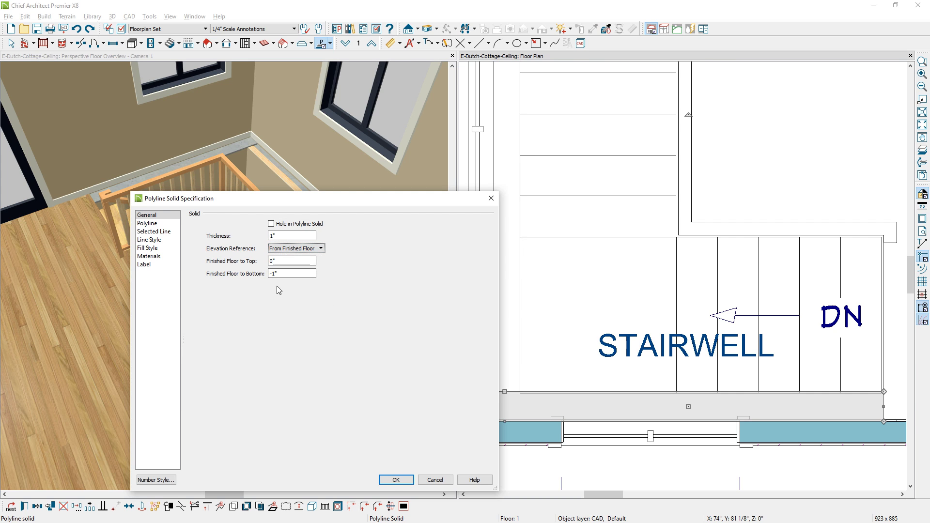
left_click(396, 480)
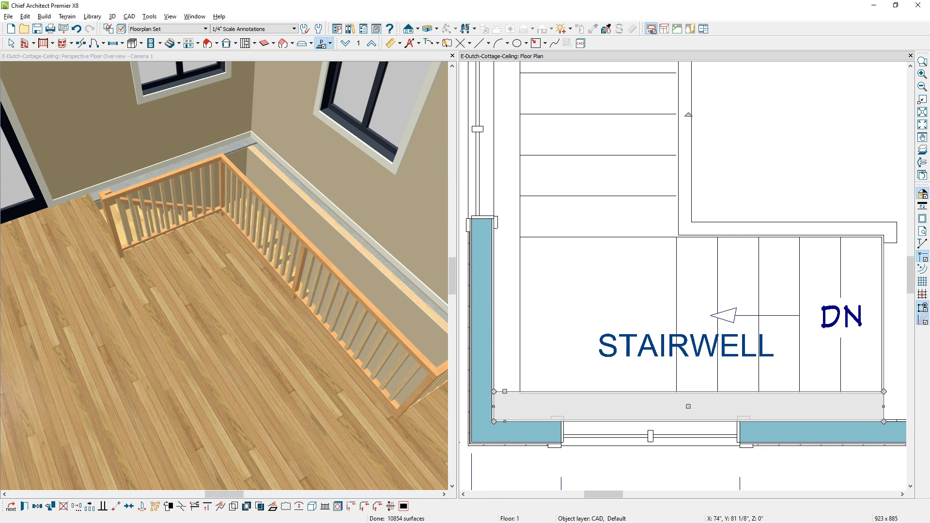
Sample the wood floor's material in the camera view and paint it onto the ledge solid along the exterior wall.
left_click(411, 71)
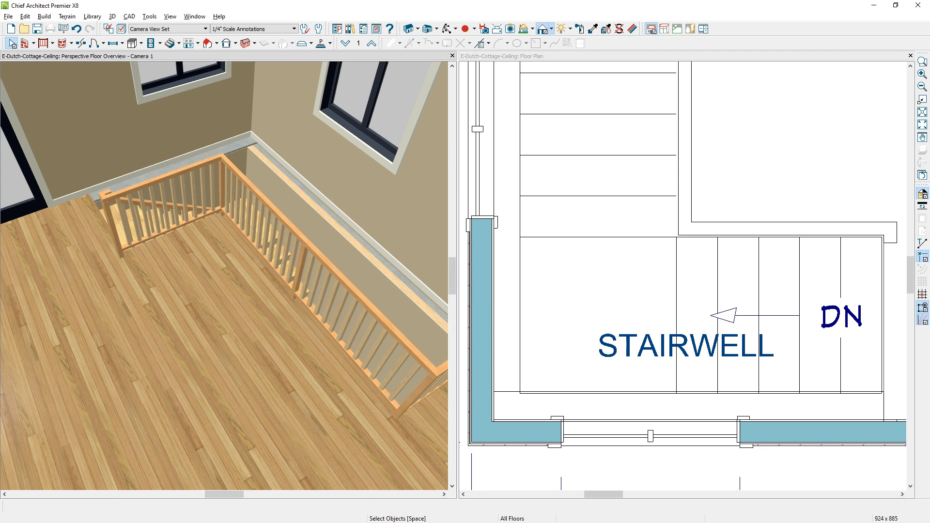
left_click(594, 29)
left_click(243, 280)
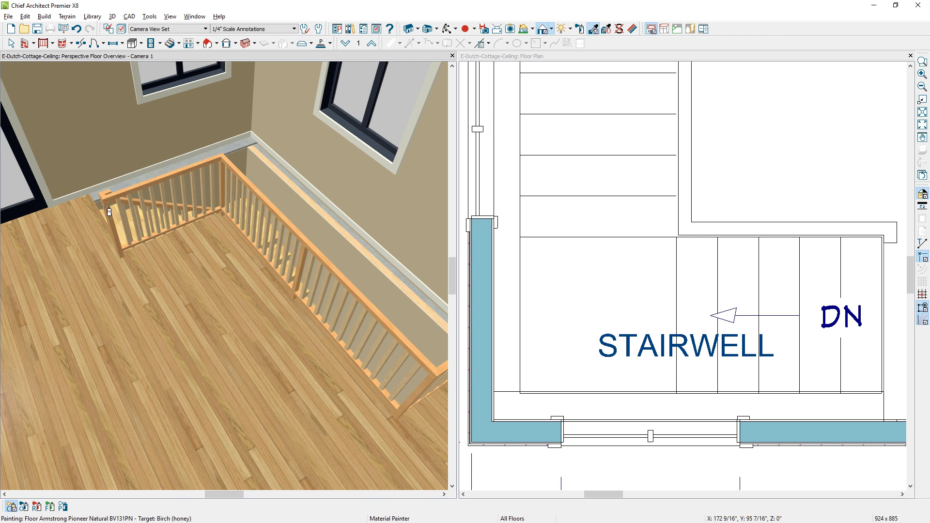
left_click(142, 180)
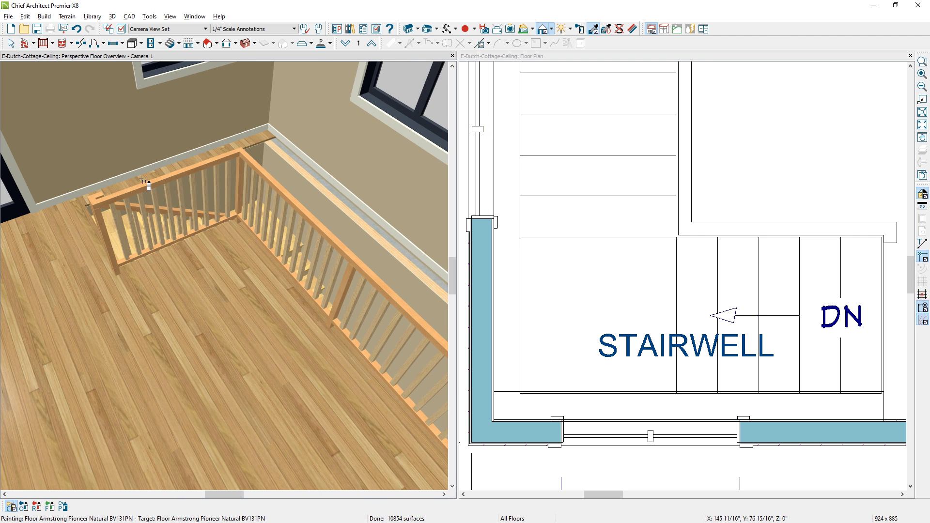
Break the ledge solid's inner edge at the stair edge and extend that portion along the adjoining exterior wall to partway past its window.
left_click(512, 399)
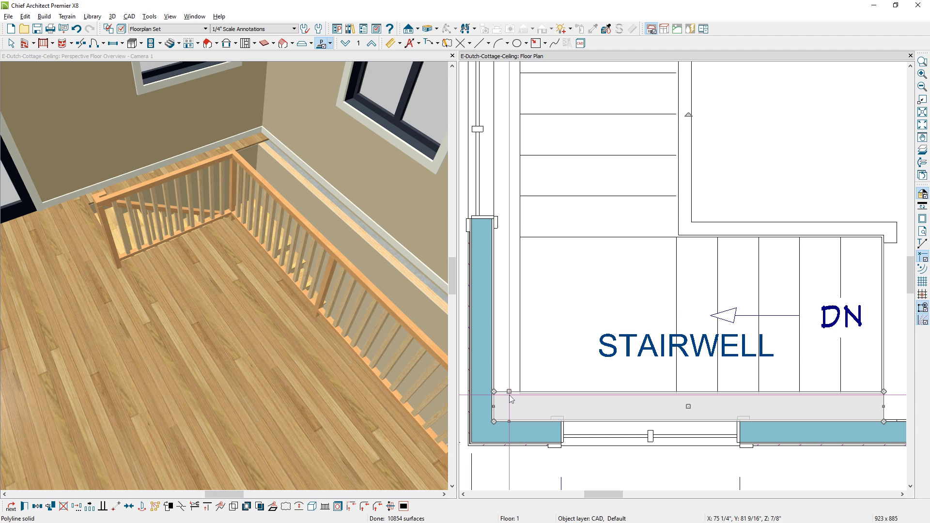
key("Escape")
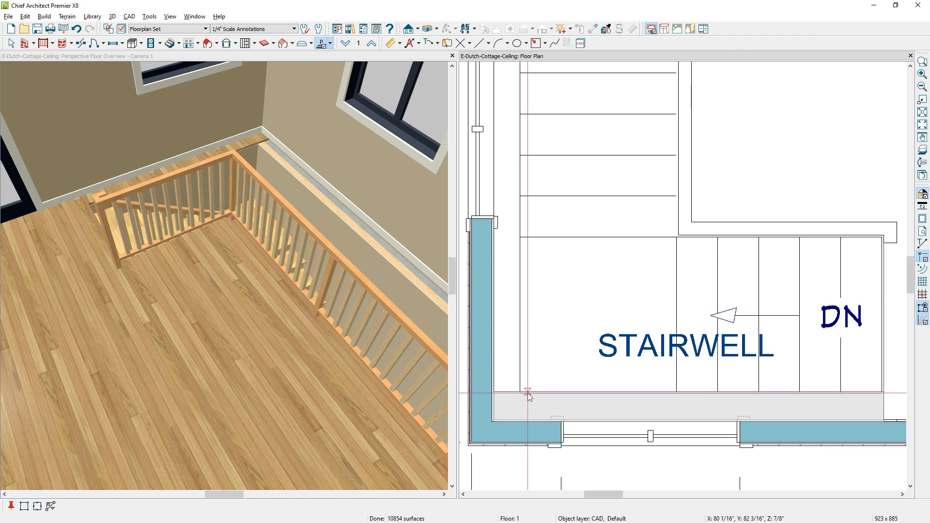
left_click(529, 399)
scroll(530, 393, "up", 2)
left_click_drag(532, 384, 532, 265)
left_click_drag(531, 325, 521, 331)
scroll(521, 330, "down", 2)
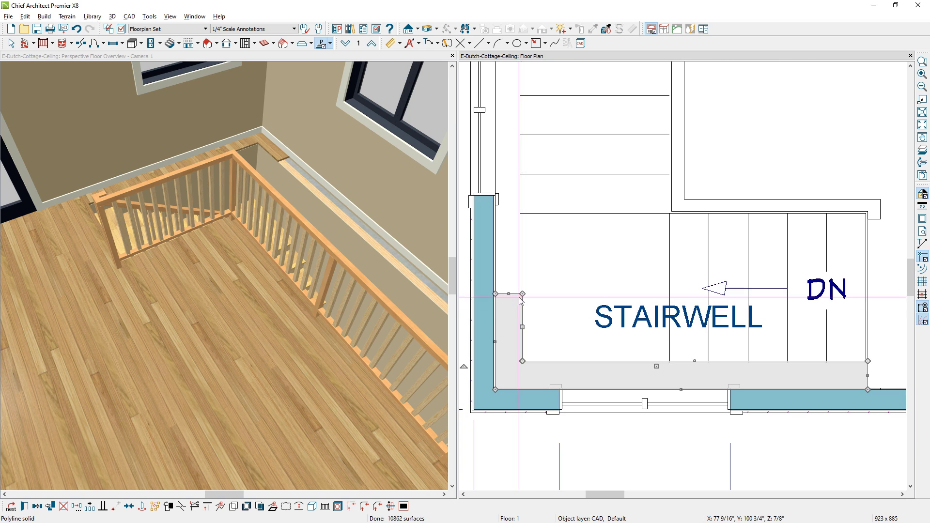
left_click_drag(508, 293, 508, 85)
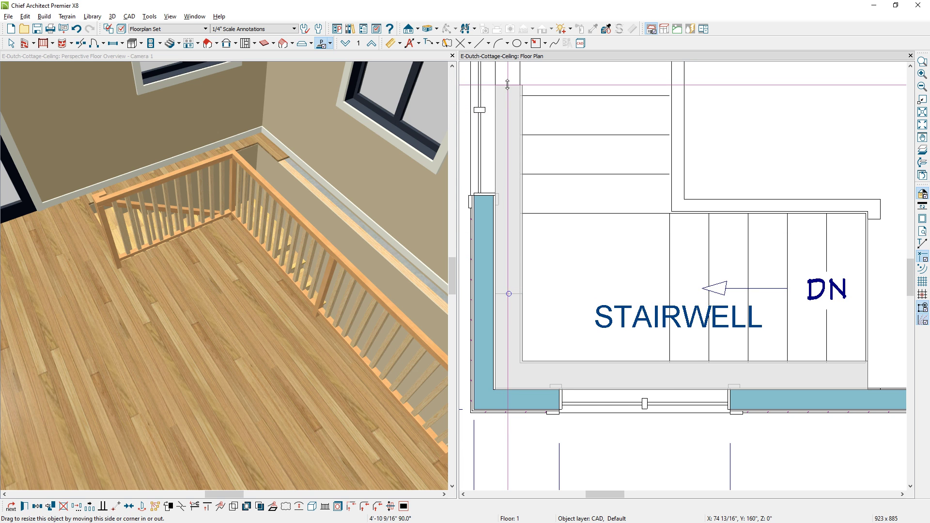
middle_click_drag(321, 283, 307, 302)
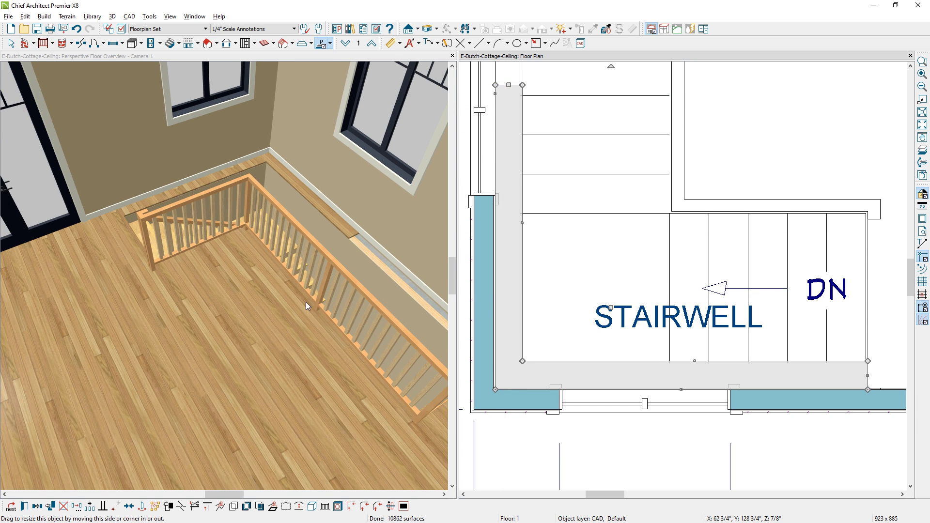
Maximize the views, inspect the ledge in 3D, and create a backclipped cross section of the long stair flight, facing the exterior wall.
double_click(374, 54)
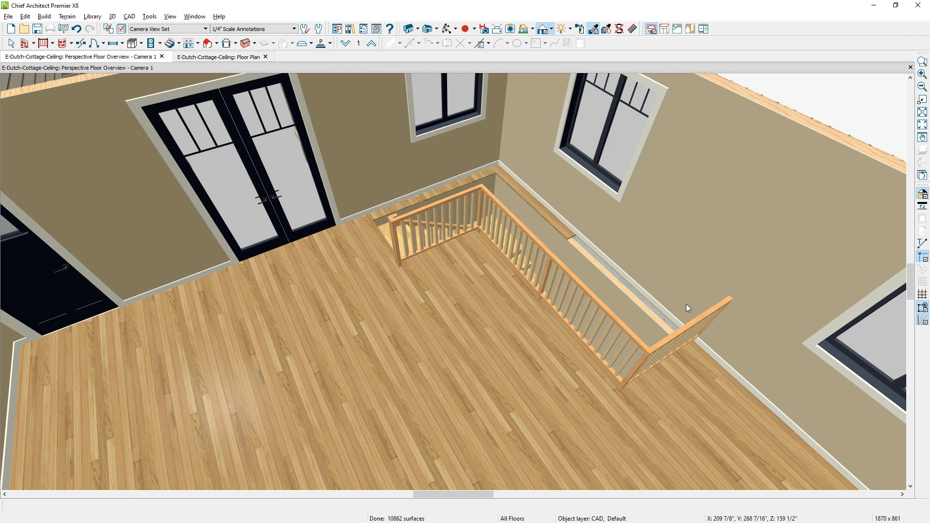
left_click_drag(686, 304, 798, 287)
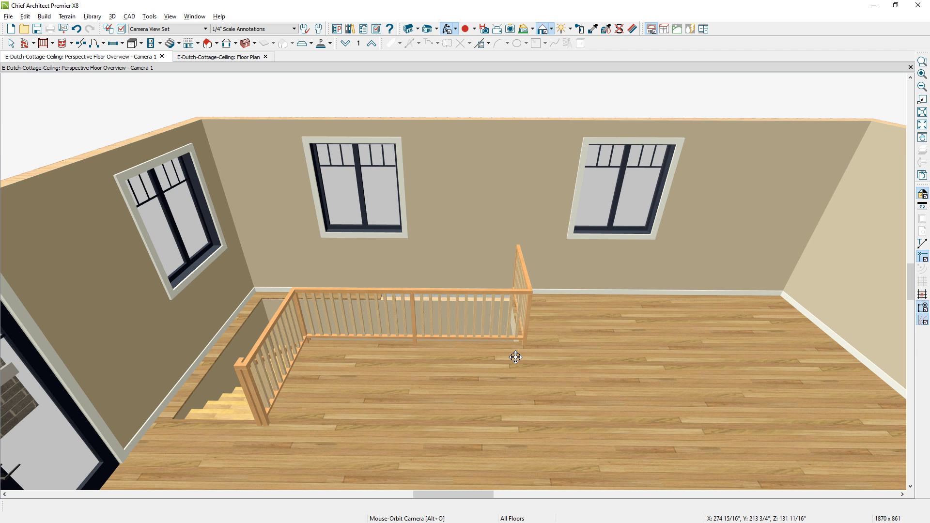
key("ctrl+Tab")
left_click(418, 29)
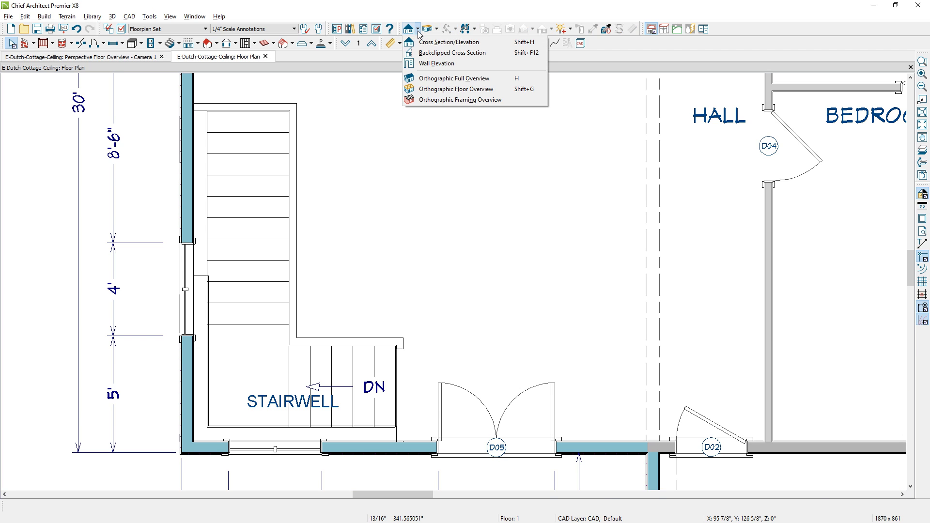
left_click(453, 53)
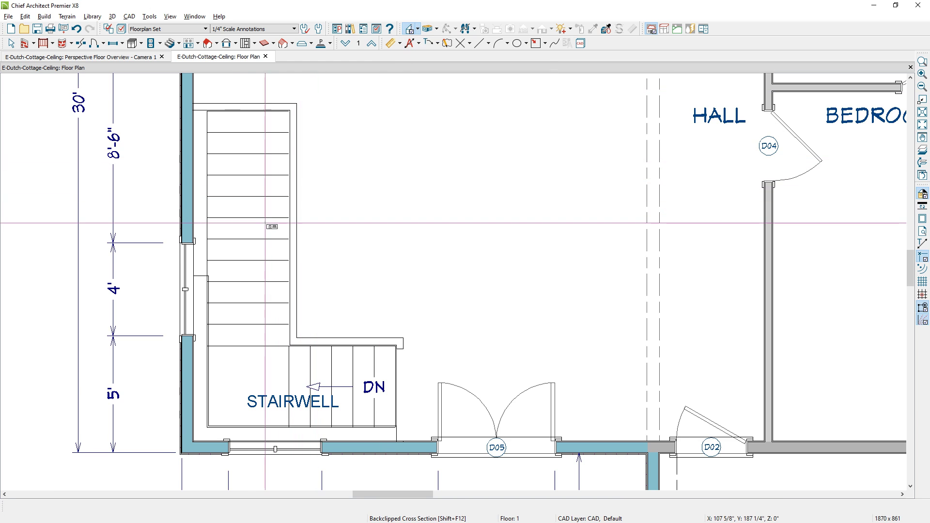
left_click_drag(273, 226, 231, 226)
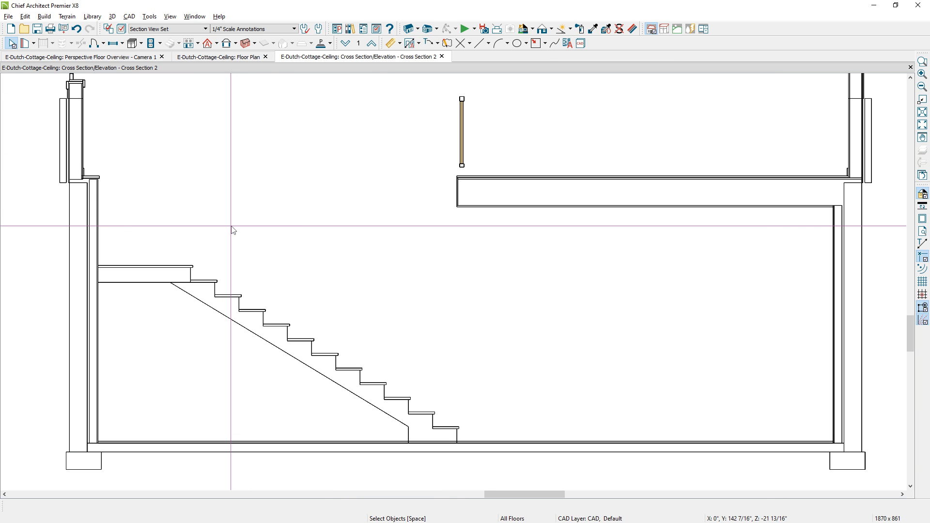
Draw a horizontal CAD line below the floor opening's edge and add an end-to-end dimension from the floor's underside to it.
key("w")
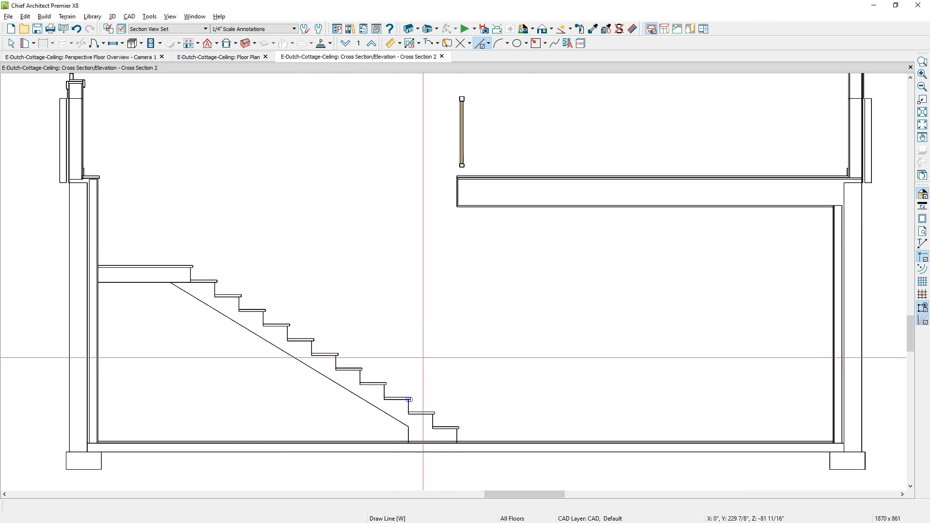
left_click_drag(424, 357, 524, 358)
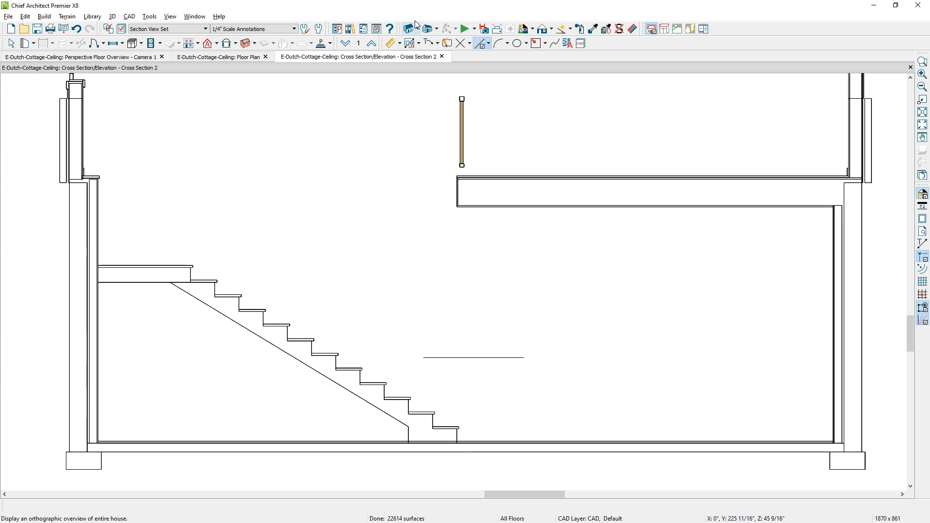
left_click(402, 45)
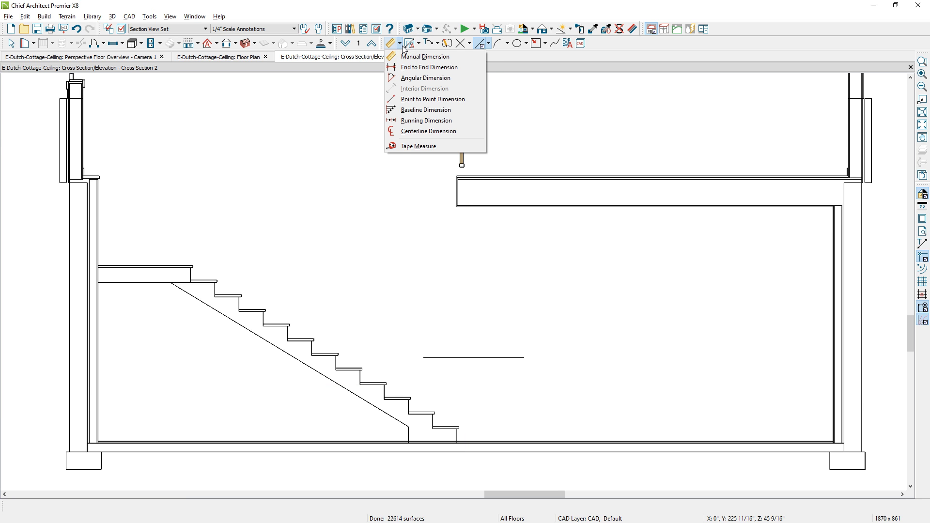
left_click(408, 67)
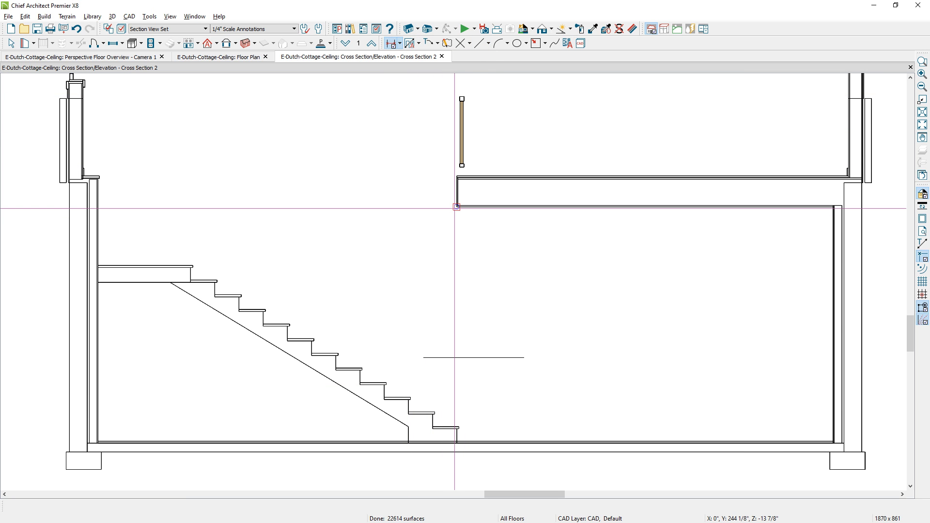
mouse_move(456, 207)
left_mouse_down()
mouse_move(461, 339)
mouse_move(474, 358)
left_mouse_up()
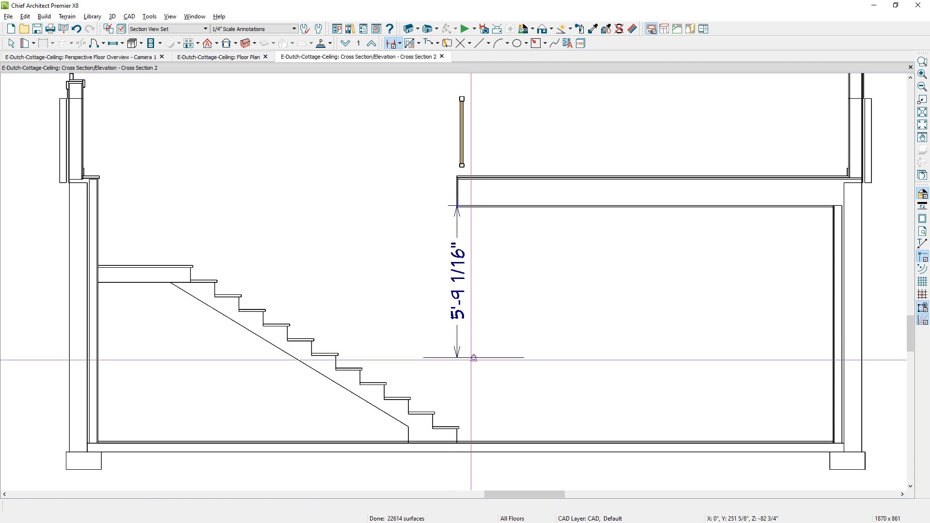
Set the horizontal line's distance below the floor platform to 6'-8".
left_click(474, 358)
left_click(460, 308)
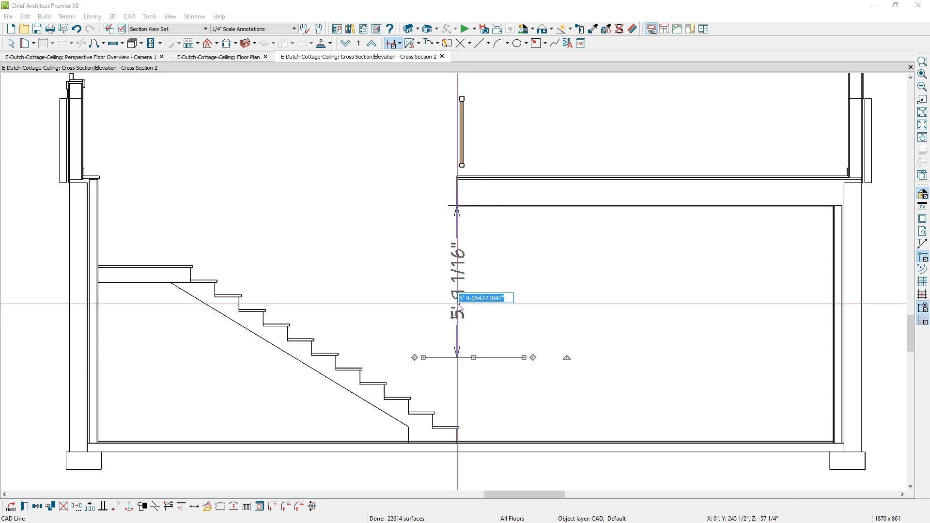
type("6")
type("'-8")
key("Return")
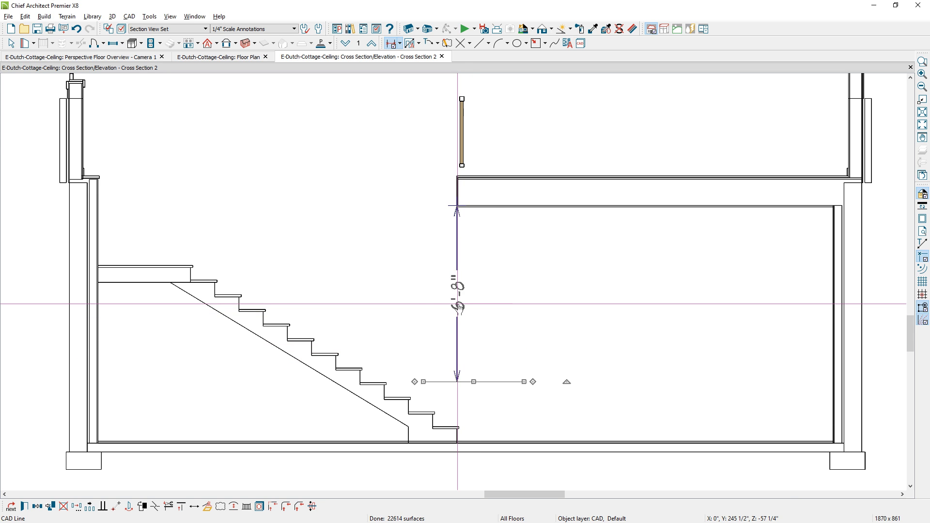
Relocate the headroom dimension's upper end to the bottom surface of the ceiling finish.
left_click(923, 62)
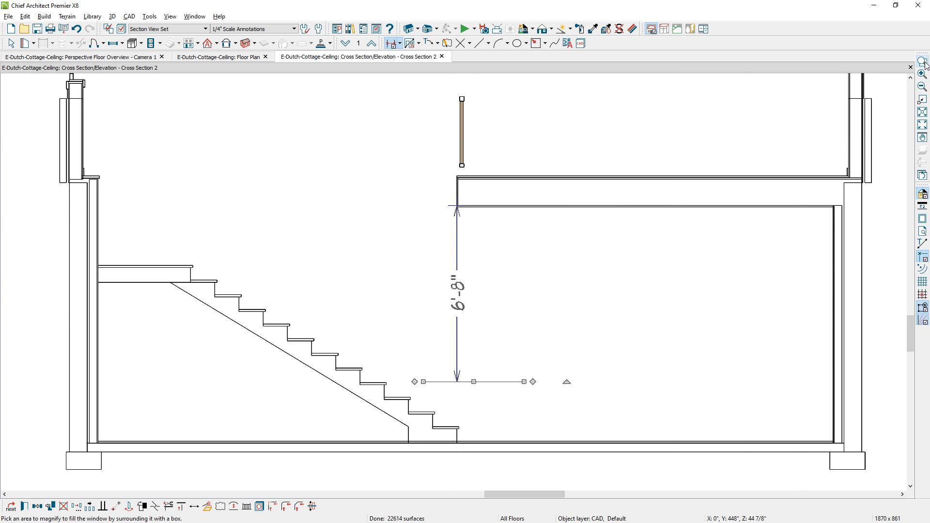
left_click_drag(413, 186, 483, 227)
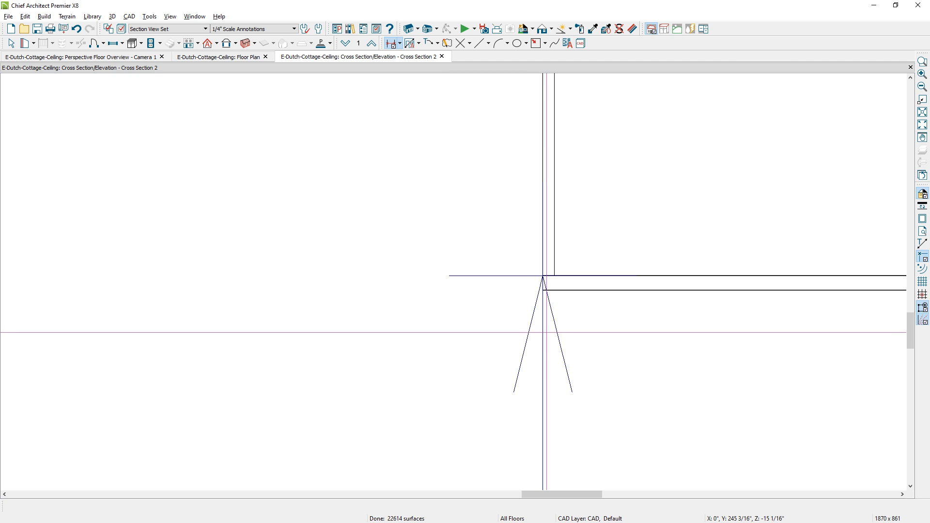
left_click(547, 338)
left_click_drag(543, 274, 547, 313)
key("space")
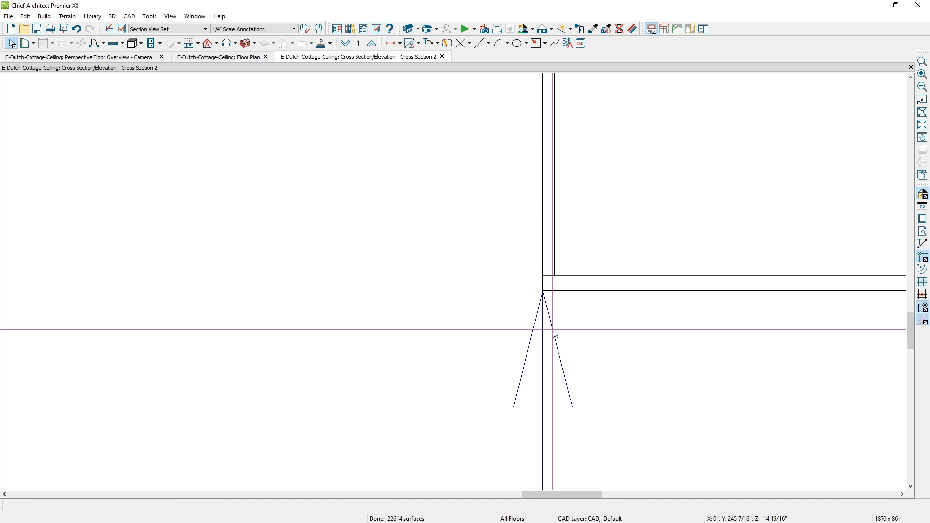
Reset the horizontal line's distance below the finished ceiling surface to 6'-8".
scroll(555, 333, "down", 5)
left_click(546, 386)
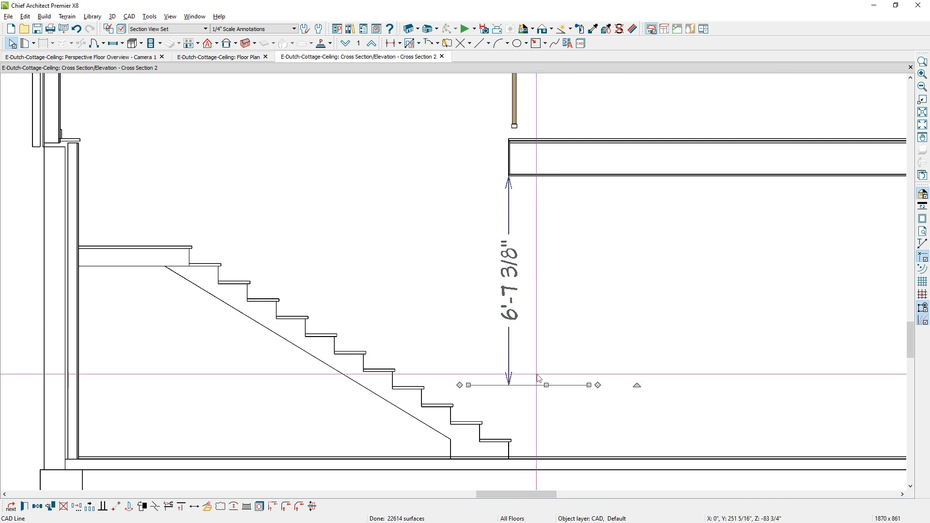
left_click(510, 311)
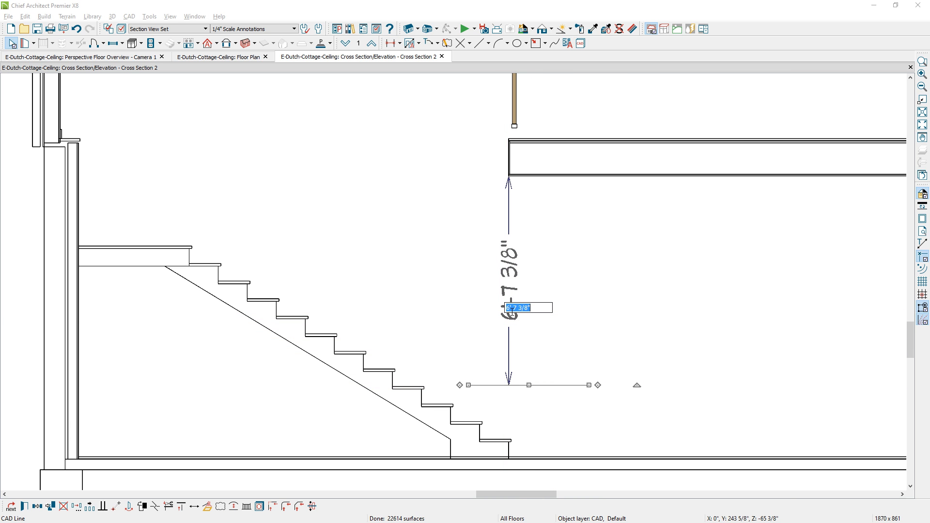
type("6'8")
key("Return")
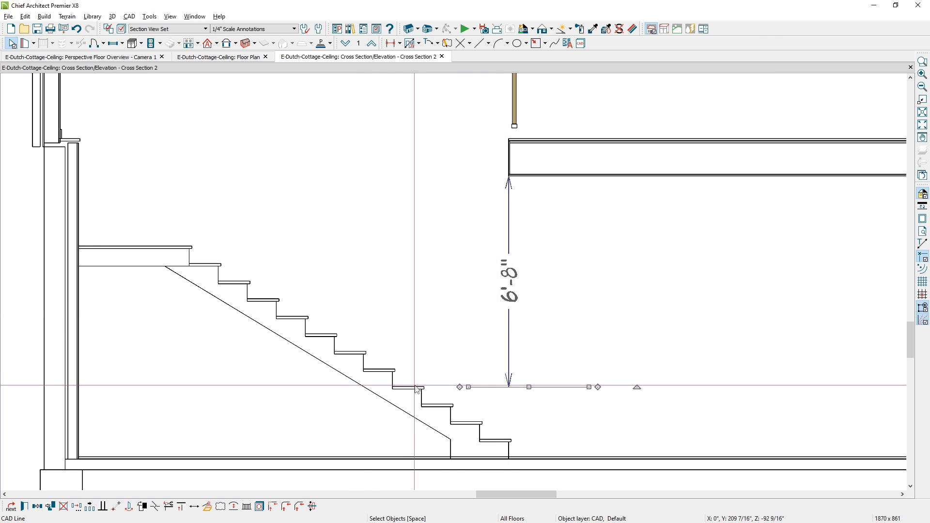
Draw a sloped CAD line along the lower stair flight and align it with the tread nosings.
key("w")
left_click_drag(351, 335, 503, 421)
scroll(436, 380, "up", 2)
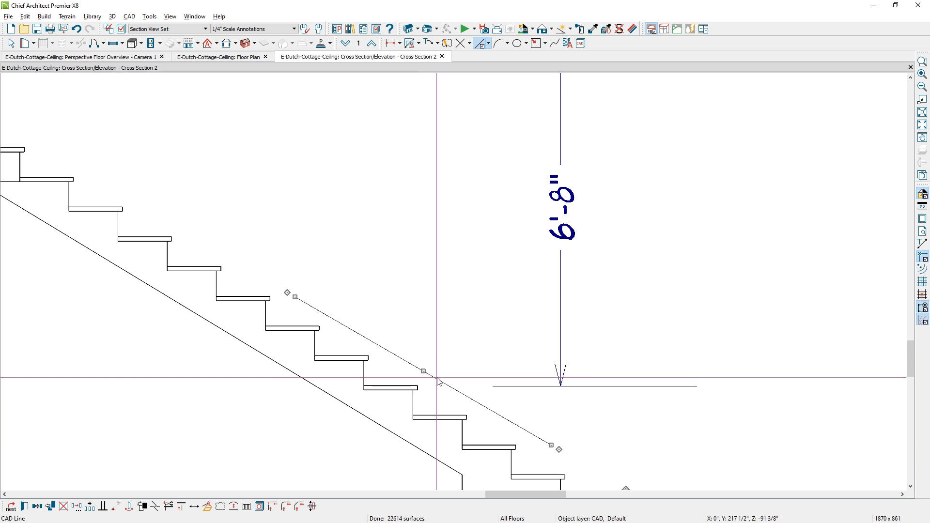
left_click(422, 375)
left_click_drag(419, 377, 406, 391)
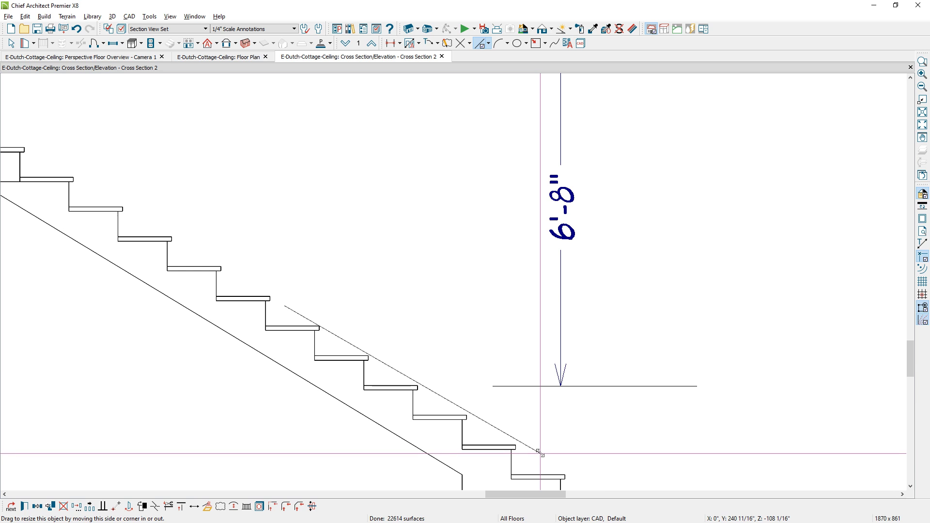
left_click_drag(540, 452, 537, 458)
Extend the horizontal line to meet the sloped nosing line and move the 6'-8" dimension to their intersection.
scroll(537, 457, "down", 3)
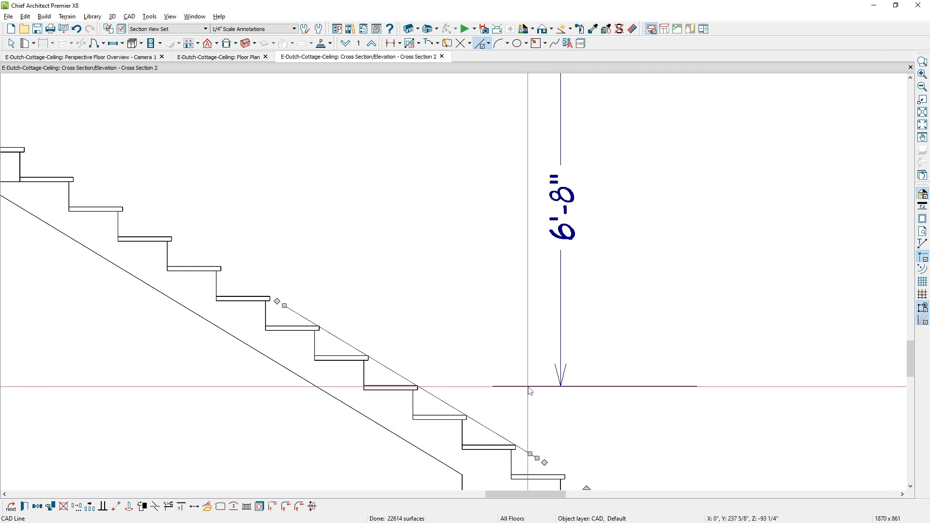
left_click(512, 388)
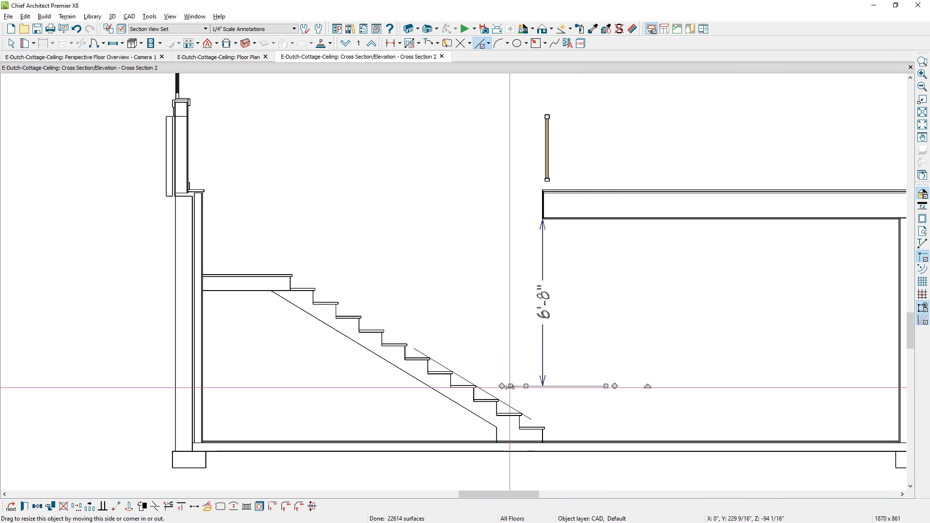
left_click_drag(509, 390, 477, 393)
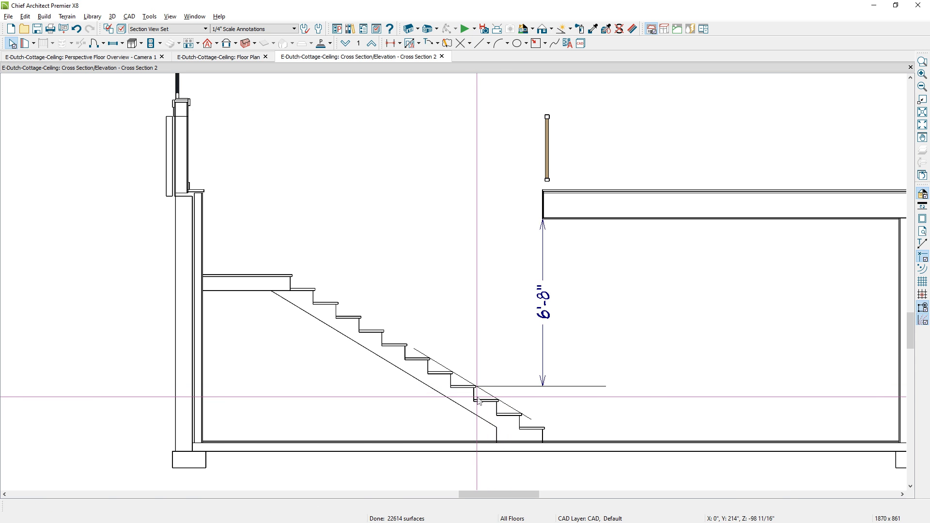
scroll(475, 396, "up", 2)
left_click(568, 344)
left_click_drag(570, 344, 475, 357)
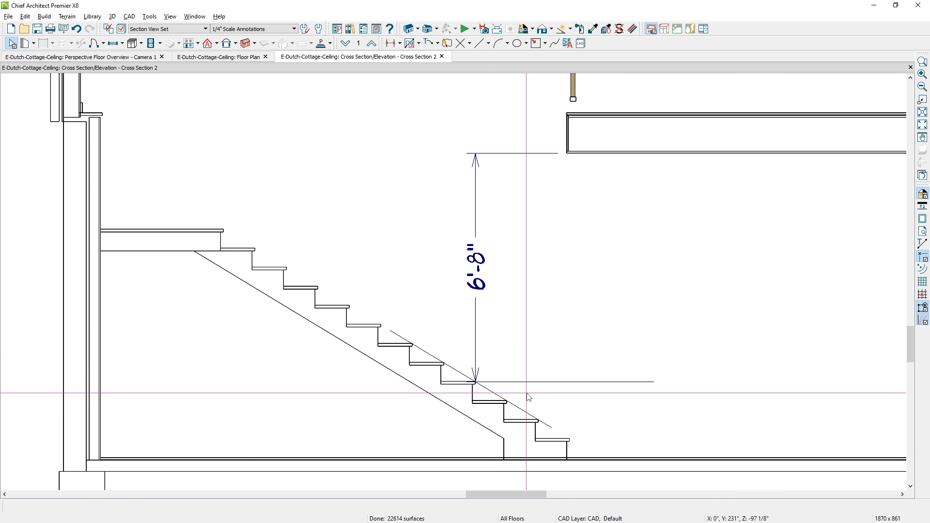
Measure the horizontal distance from the floor opening's edge to the 6'-8" headroom dimension line with the Tape Measure.
scroll(528, 397, "up", 2)
scroll(551, 391, "down", 1)
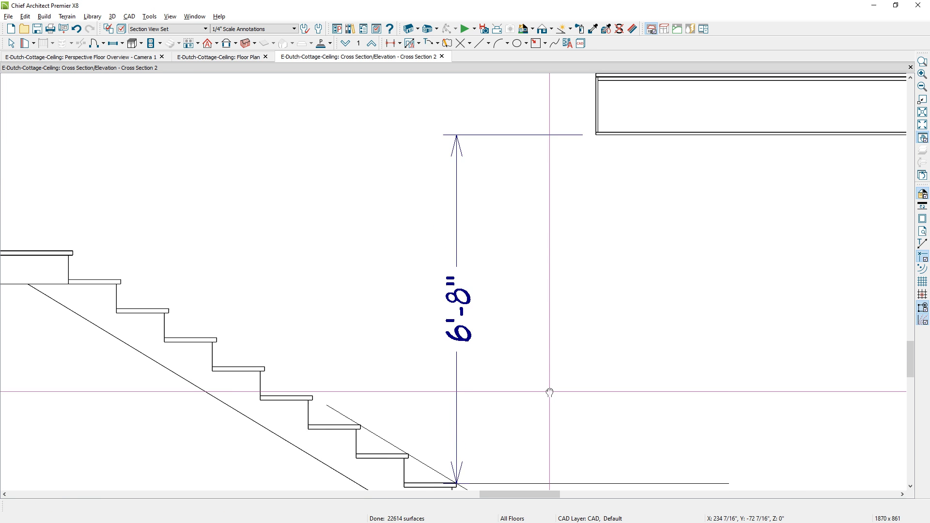
left_click(400, 44)
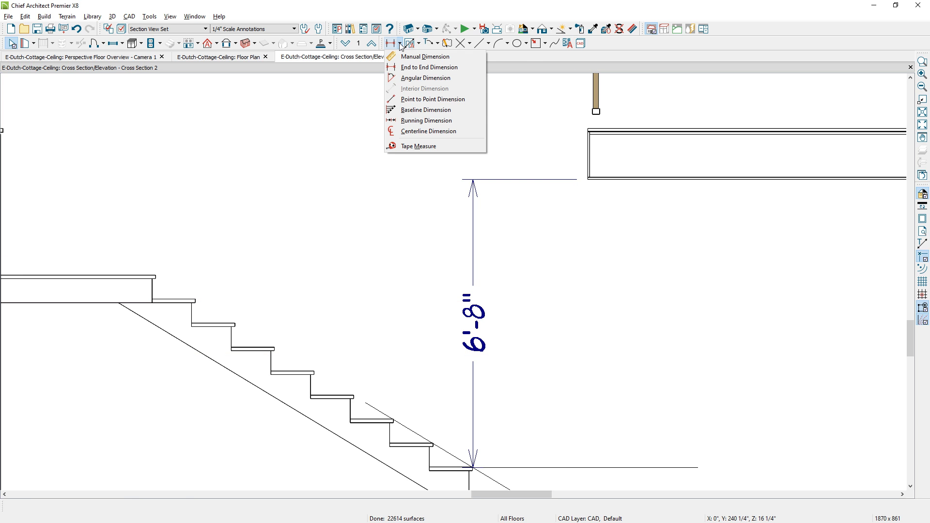
left_click(418, 146)
scroll(601, 156, "up", 2)
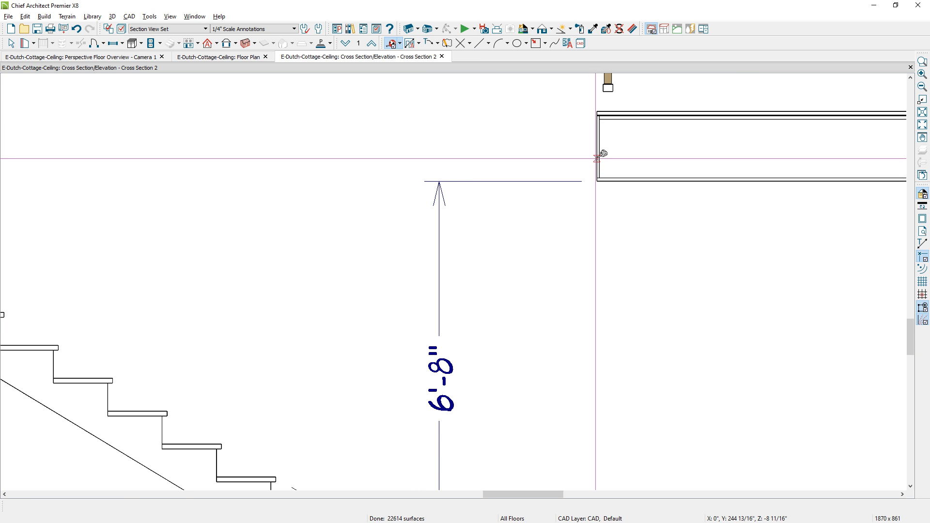
left_click_drag(596, 158, 440, 167)
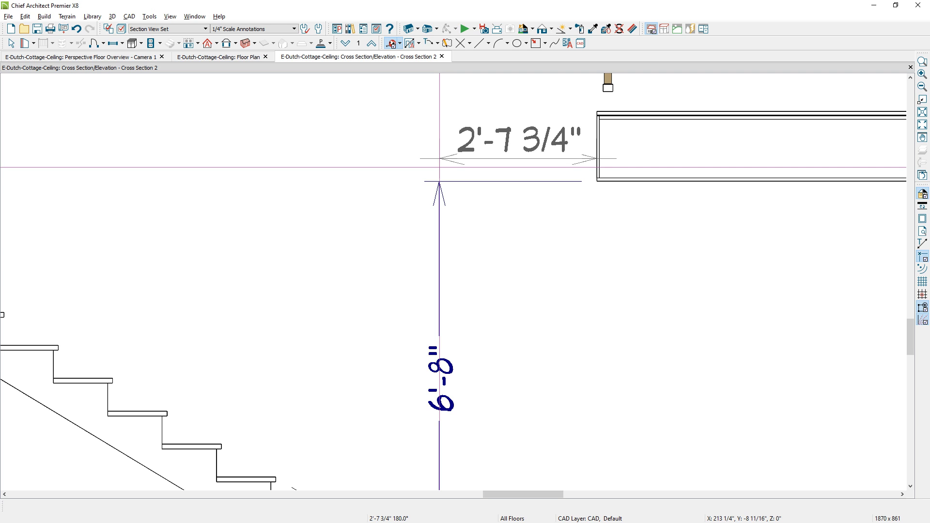
left_click_drag(439, 168, 442, 163)
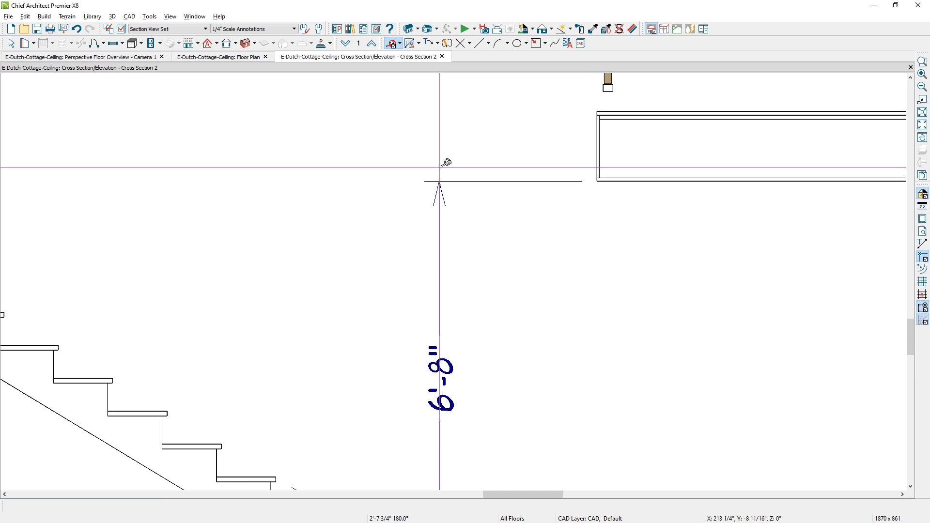
In the floor plan, move the stairwell's short end railing 2'7" inward over the lower stair flight.
left_click(232, 58)
left_click(256, 104)
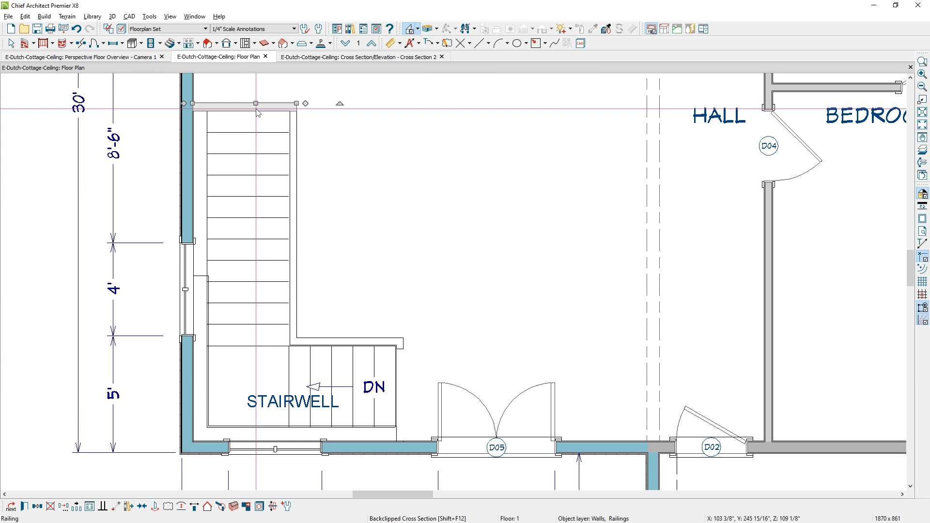
left_click_drag(256, 104, 250, 139)
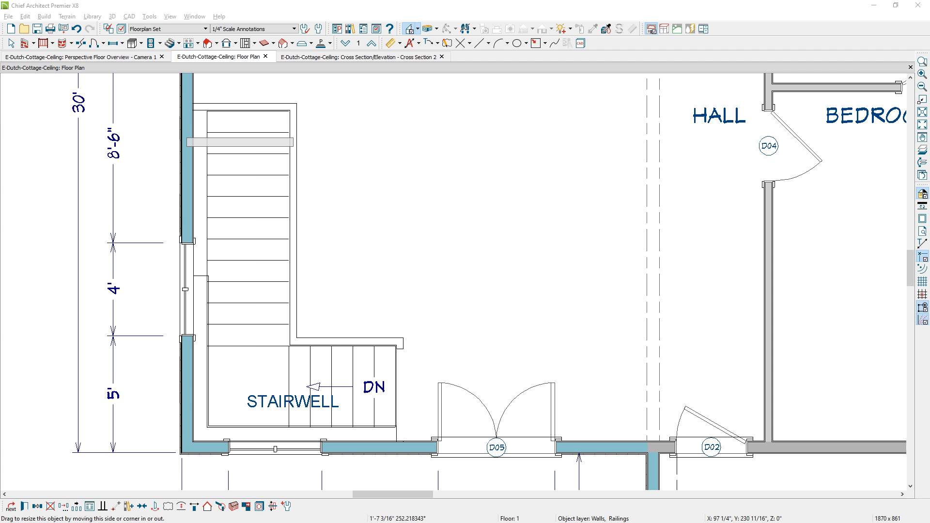
key("Tab")
type("2'")
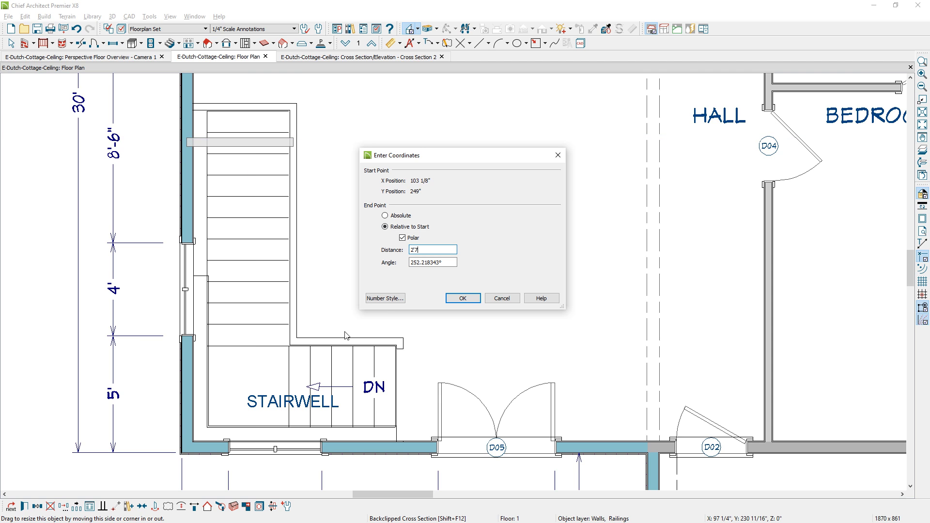
type("7")
left_click(462, 298)
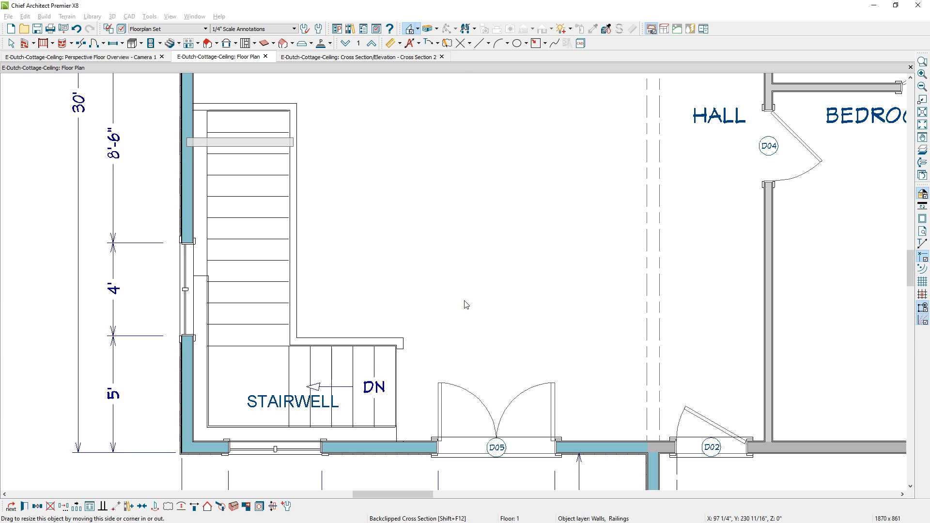
Return to the cross section and apply Auto Detail to it.
key("ctrl+Tab")
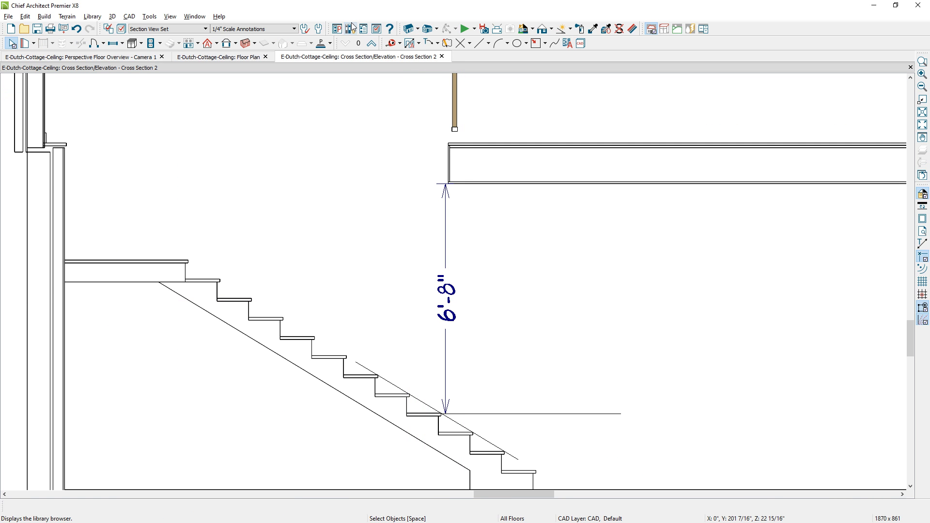
left_click(568, 44)
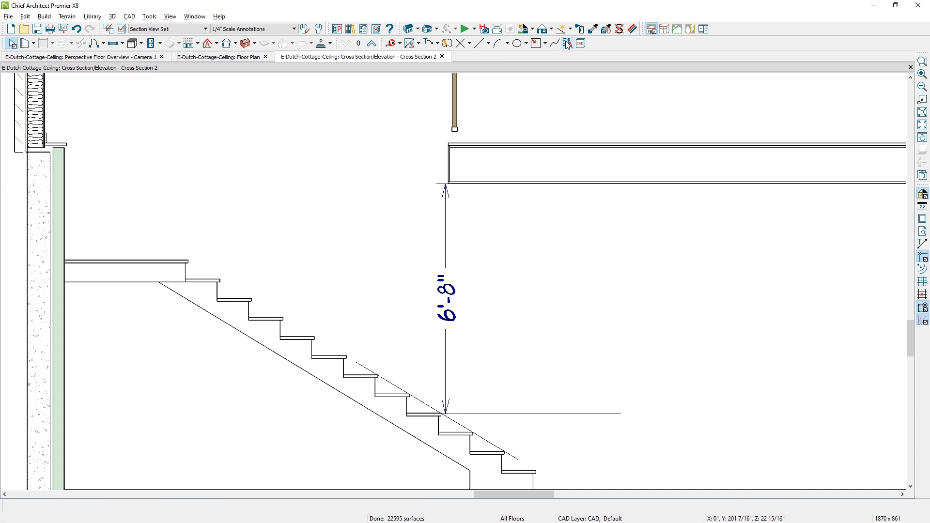
scroll(373, 216, "down", 2)
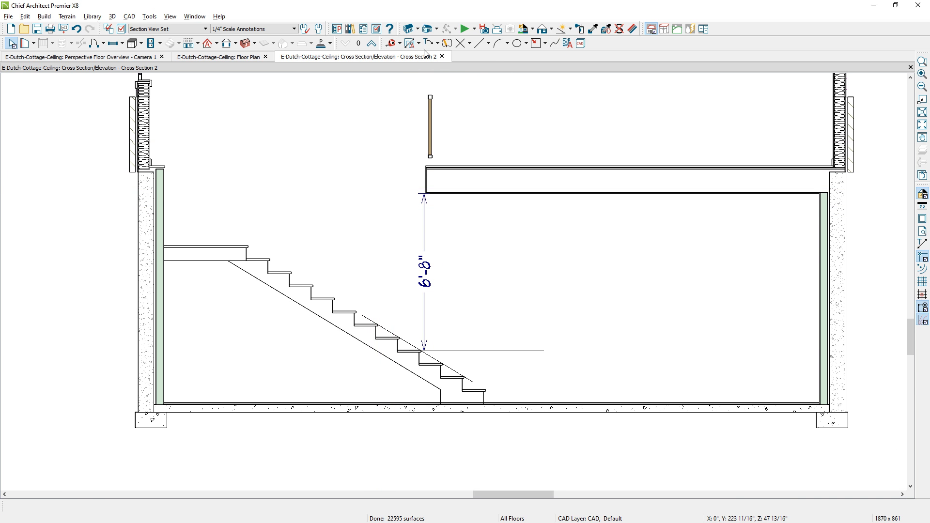
Place the STAIR-CODE block from the user catalog's 2016-Tradeshow-Favorites CAD Blocks beside the stairs in the cross section.
left_click(350, 30)
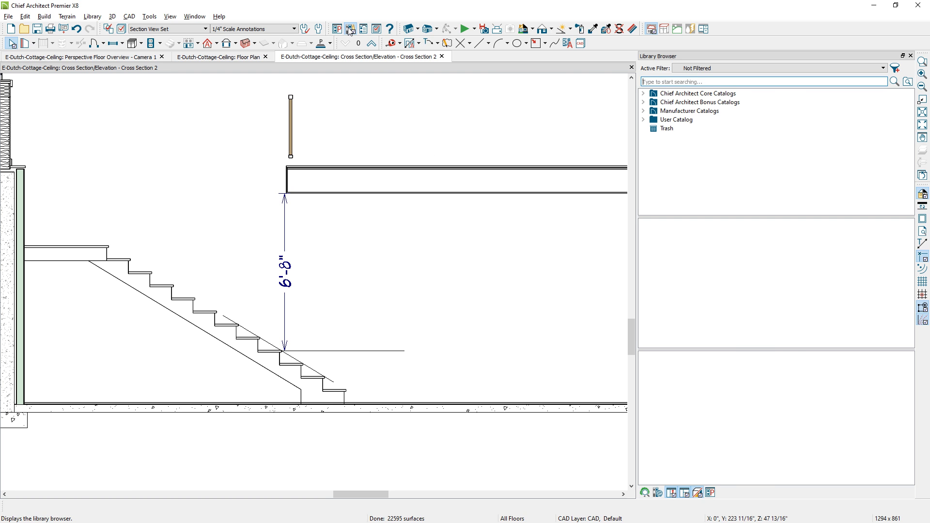
left_click(652, 120)
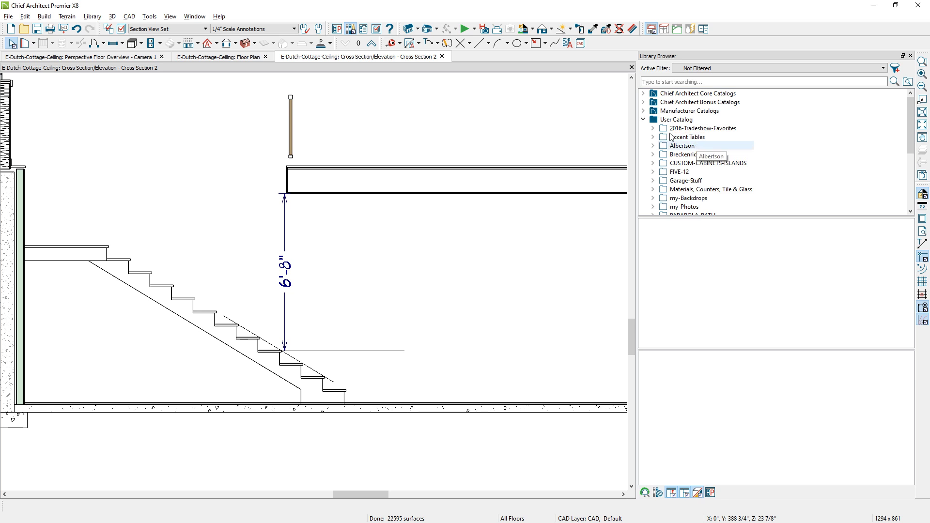
left_click(654, 129)
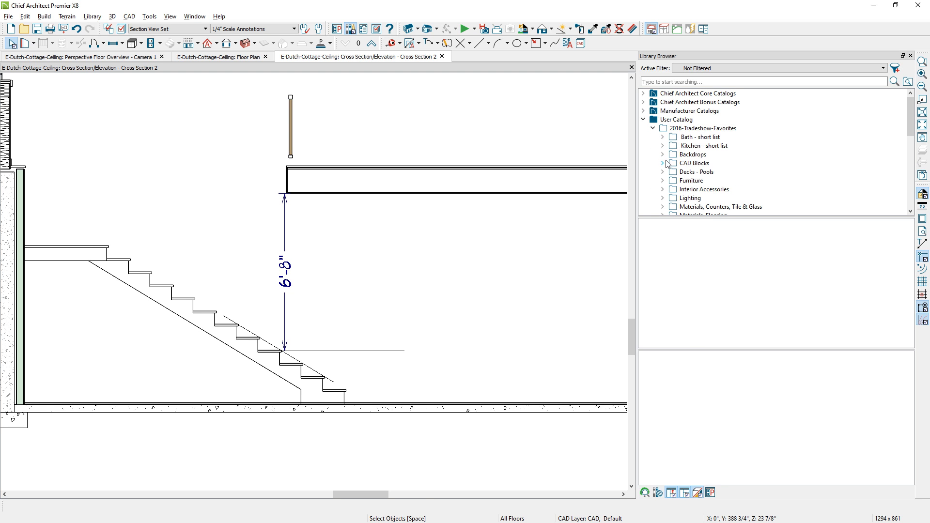
left_click(663, 164)
scroll(709, 182, "down", 3)
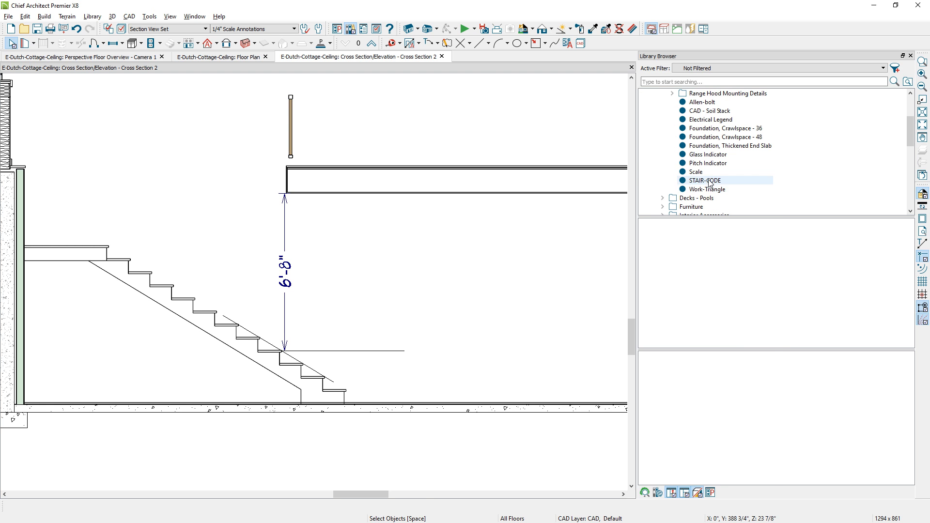
left_click(709, 182)
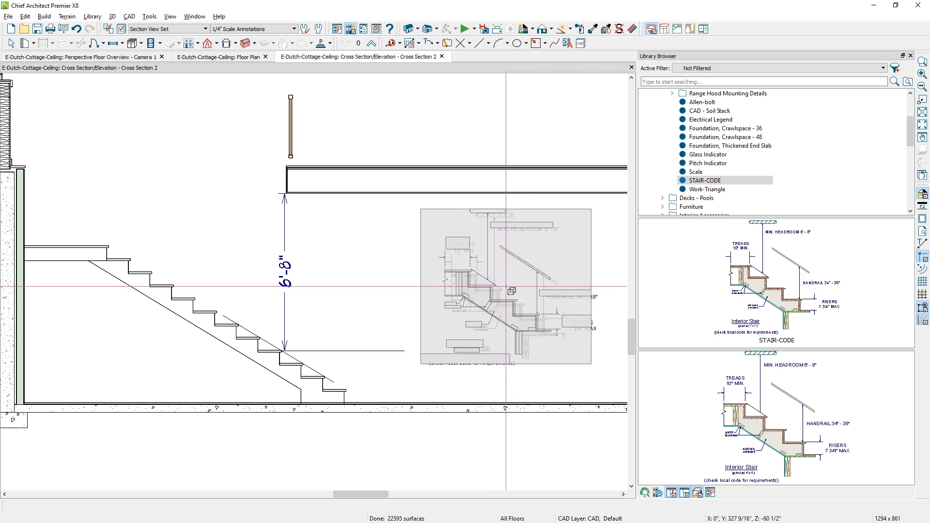
left_click(511, 291)
scroll(454, 357, "up", 3)
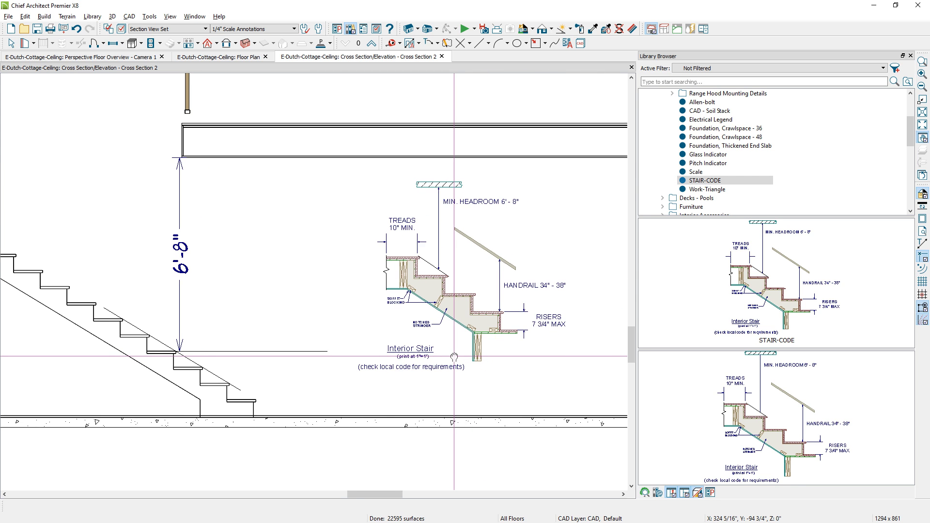
key("Escape")
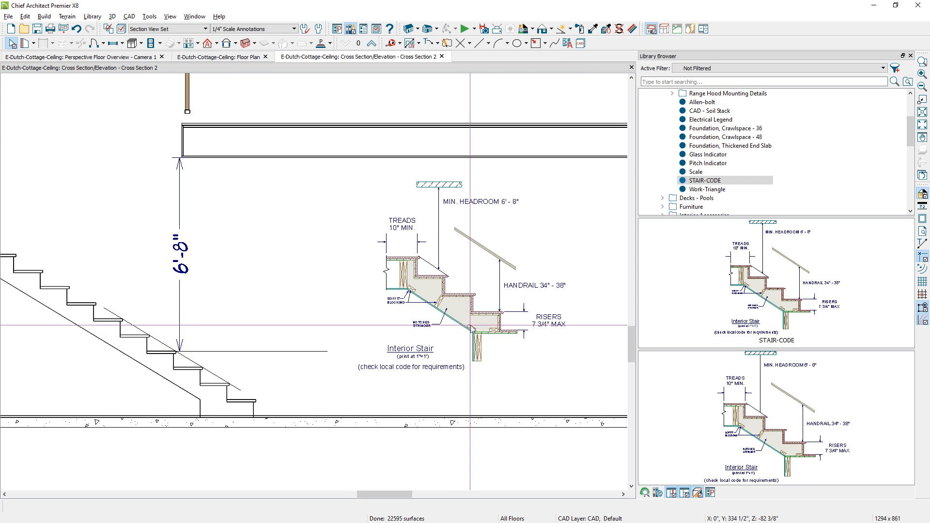
Explode the stair code CAD block and delete its "(check local code for requirements)" note.
left_click(471, 327)
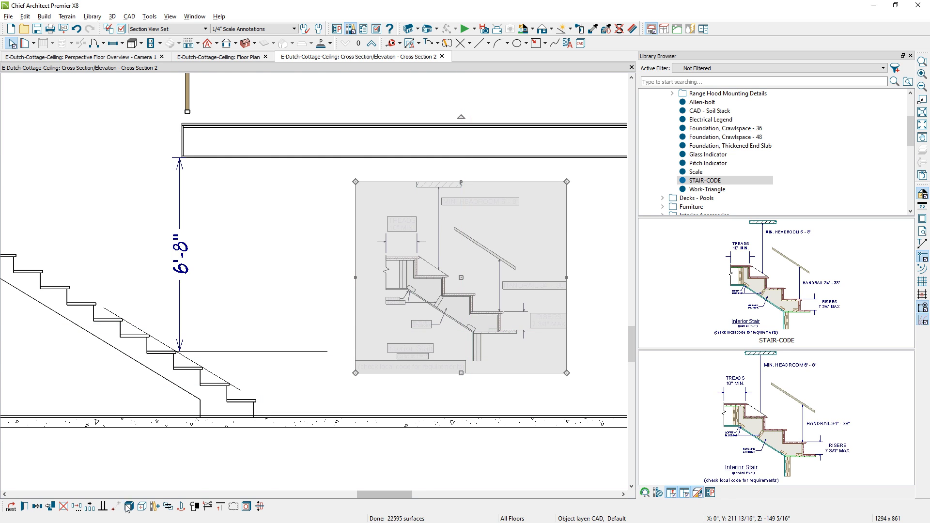
left_click(324, 331)
left_click(425, 369)
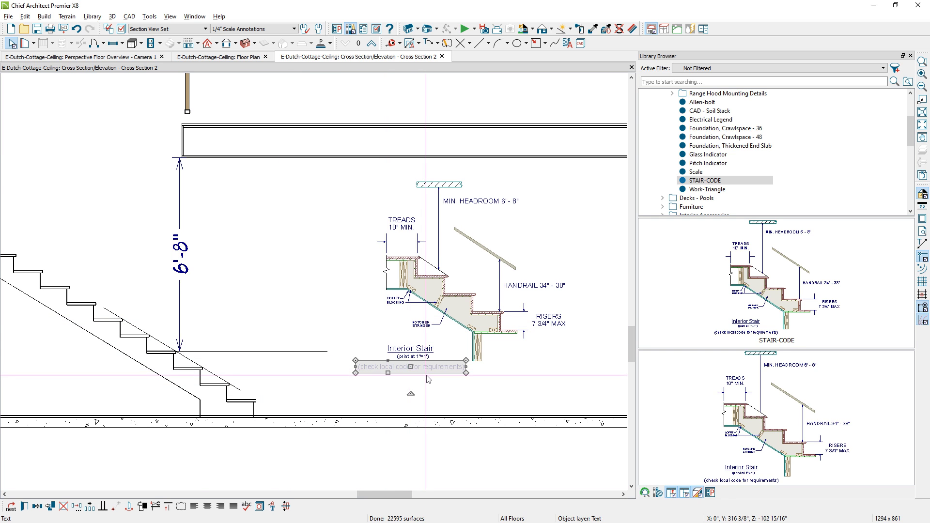
key("Delete")
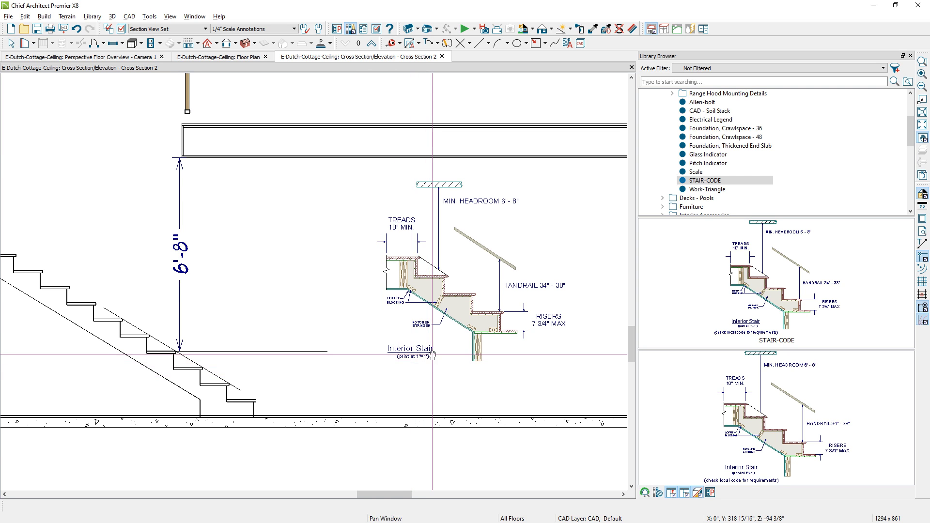
key("Right")
key("Up")
scroll(504, 408, "down", 3)
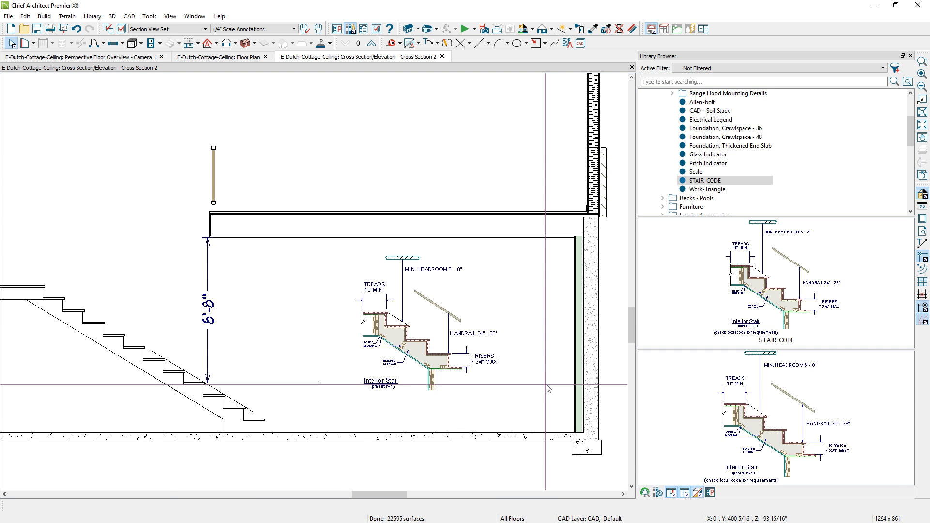
In the Floor 0 plan's Living room, draw a two-section straight staircase and a separate short flight perpendicular to it.
key("ctrl+Tab")
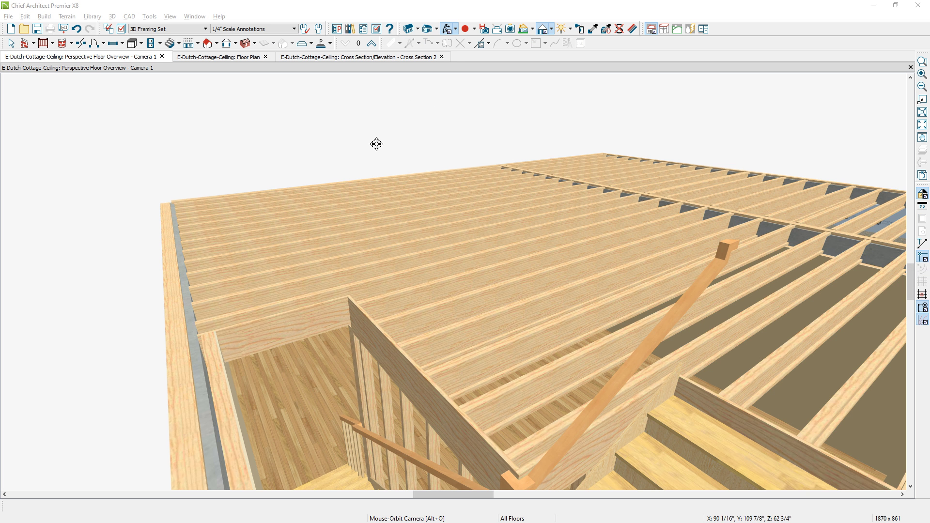
left_click(233, 58)
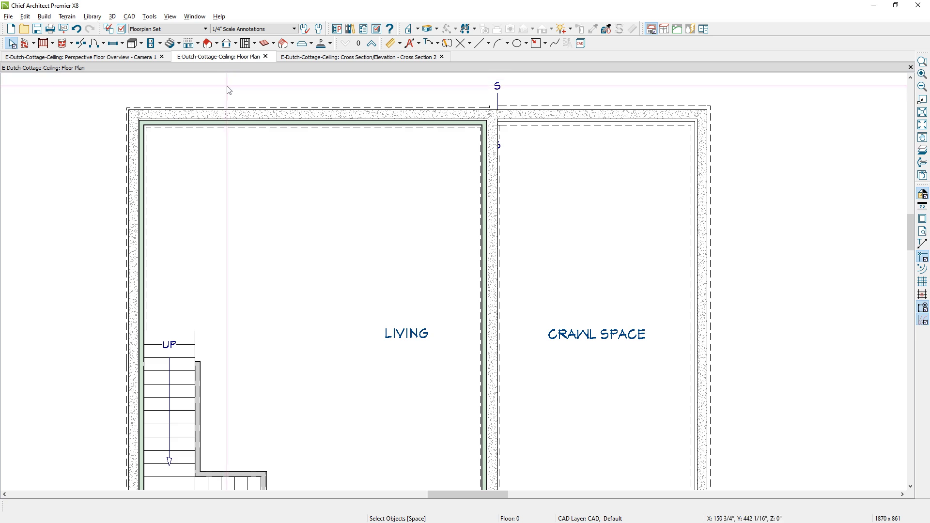
key("shift+s")
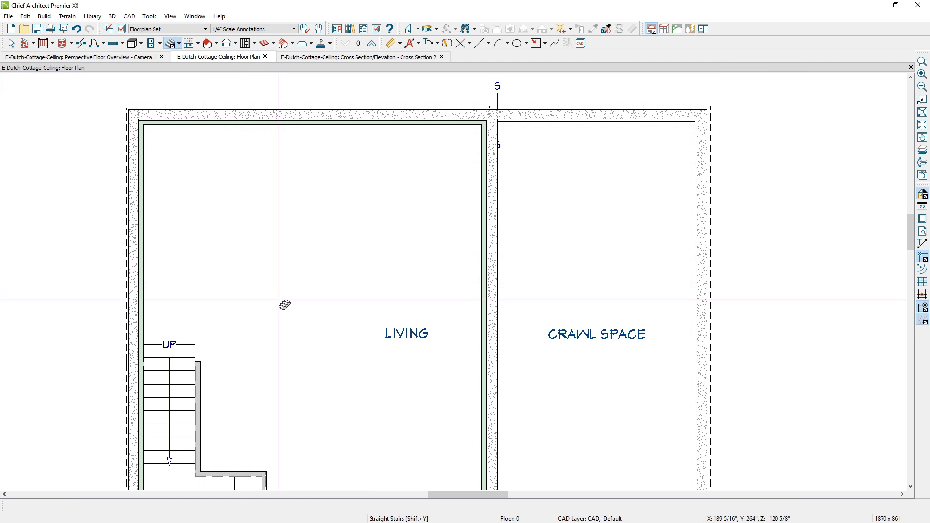
left_click_drag(271, 240, 279, 221)
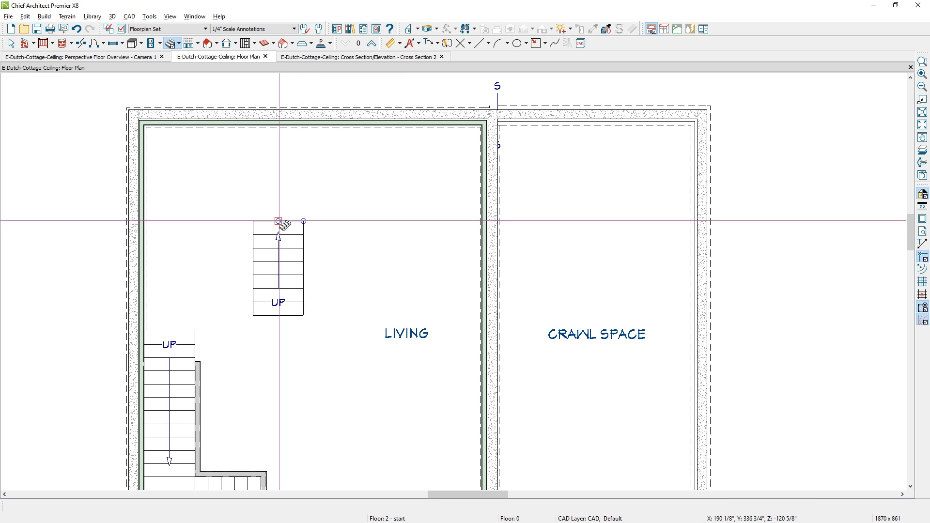
left_click_drag(278, 222, 280, 171)
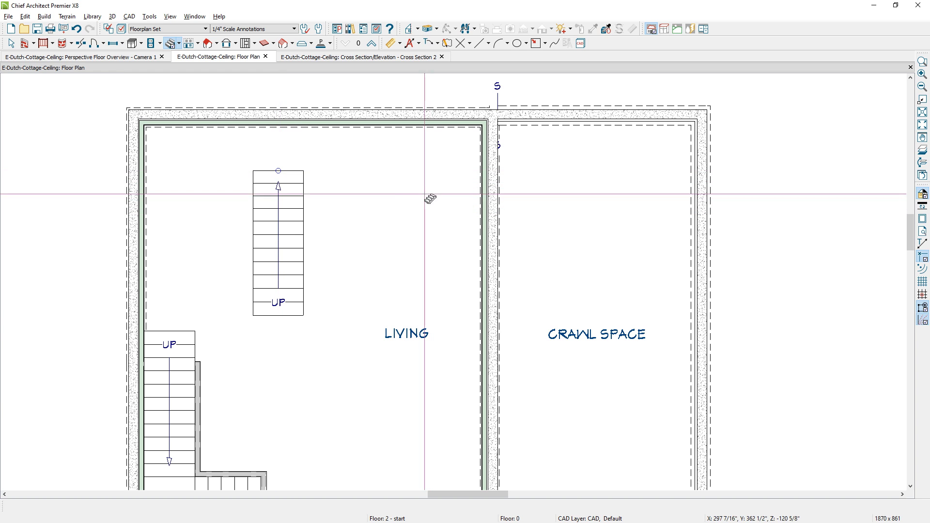
left_click_drag(364, 182, 429, 181)
Bend the new staircase's upper section into a curve towards the short flight and attach the flight to its end.
left_click(301, 188)
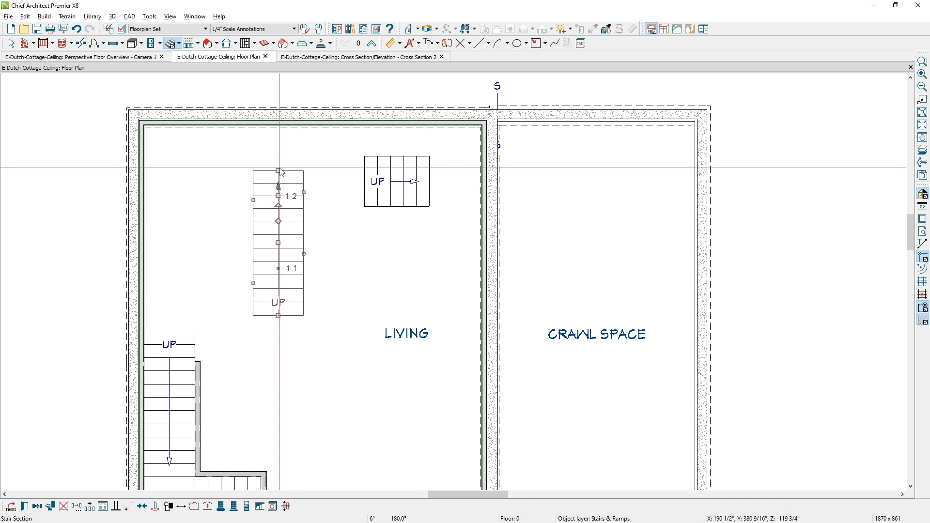
left_click_drag(280, 171, 315, 185)
left_click(384, 181)
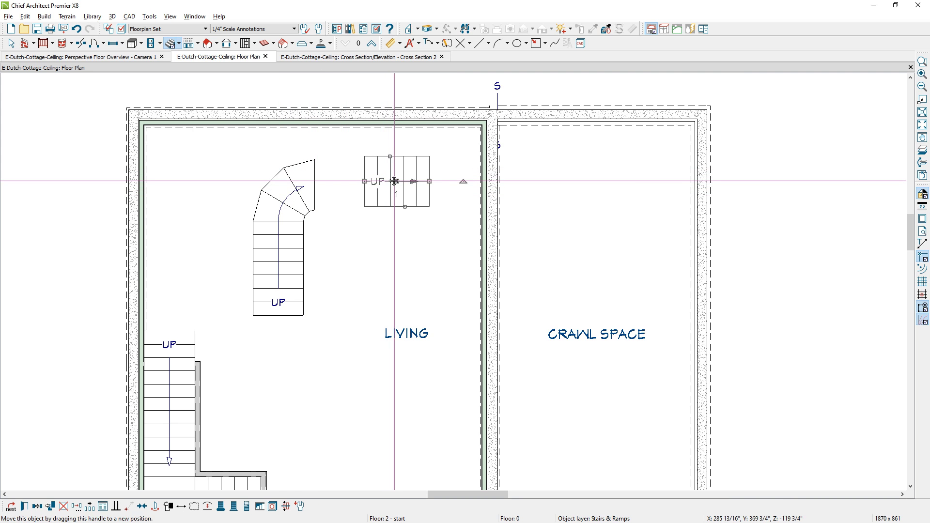
left_click_drag(395, 181, 346, 147)
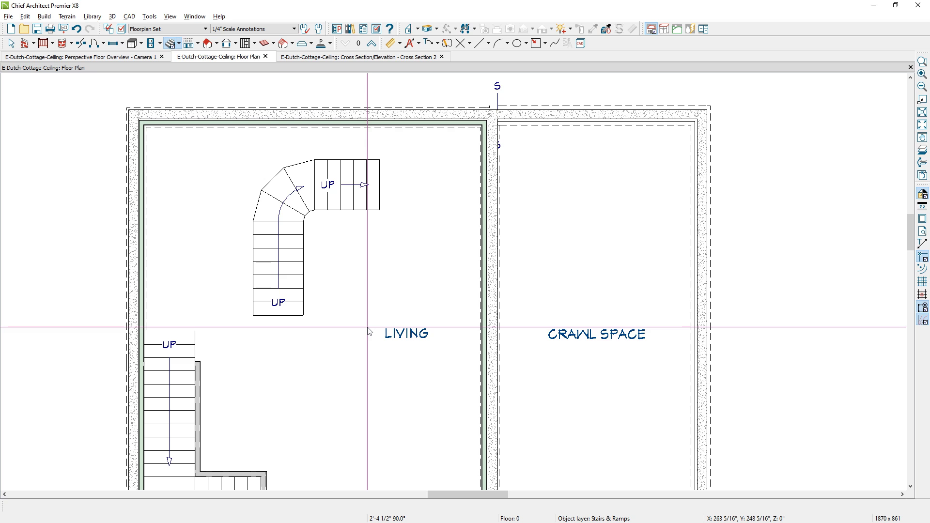
Select the joined curved staircase and move it into the corner of the Living room above the existing stairs.
key("space")
left_click_drag(223, 142, 382, 313)
left_click_drag(314, 221, 182, 198)
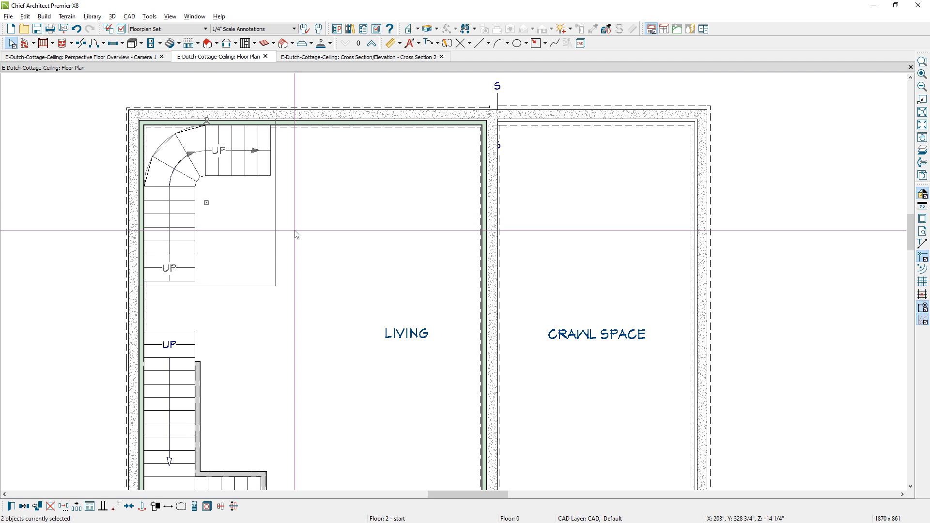
Enable winders for the staircase's curved section 1-2.
double_click(296, 234)
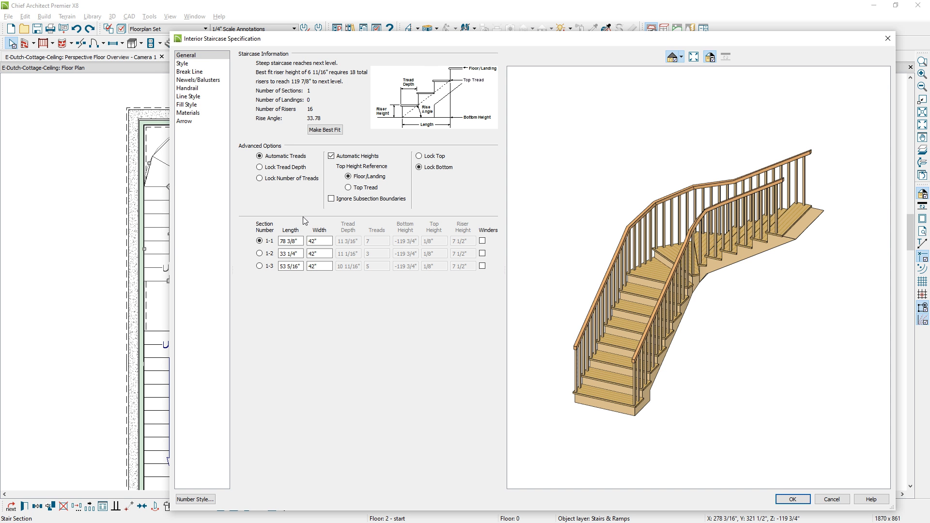
left_click(482, 254)
left_click(793, 500)
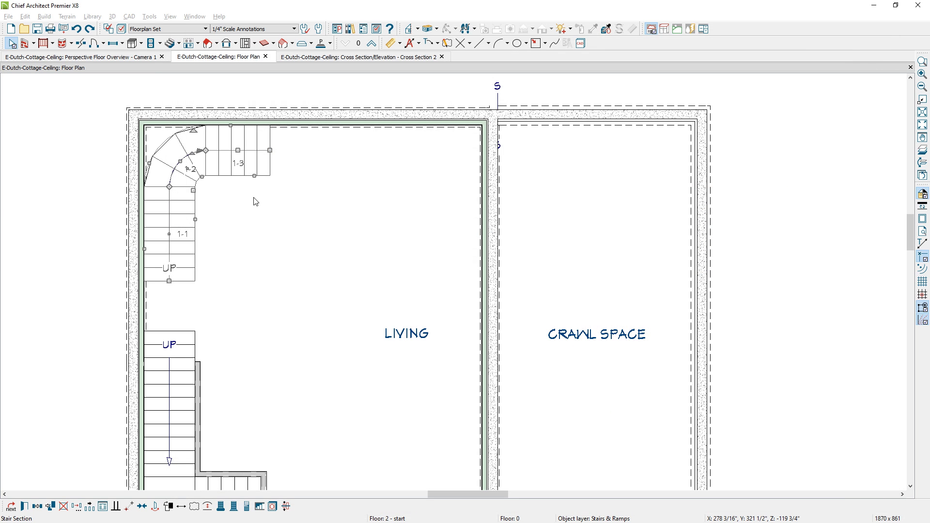
left_click(254, 209)
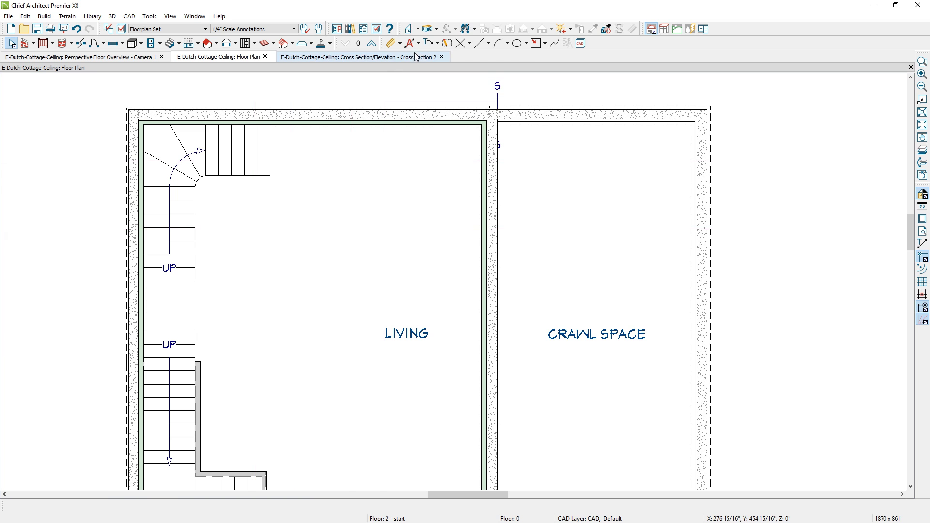
Create a perspective floor overview of the basement level to inspect the winder staircase.
left_click(427, 30)
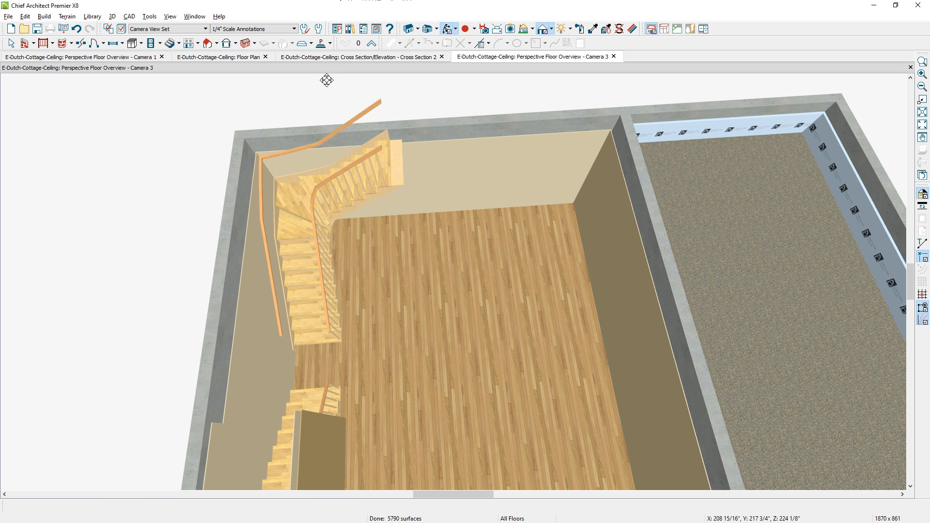